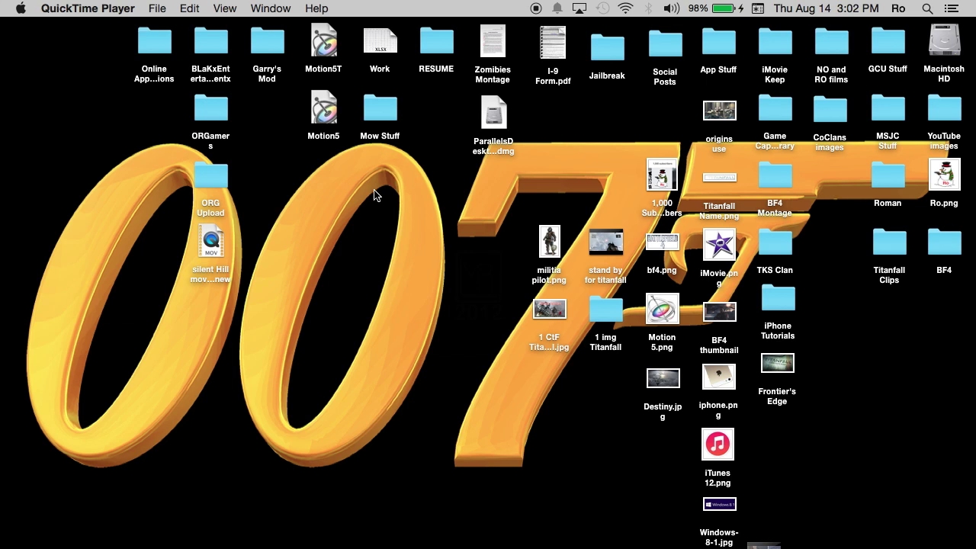
# Launch iMovie from the Dock and open its Library, previewing Intro 1 (2 clips, 15.0s).
pyautogui.moveTo(2, 192)
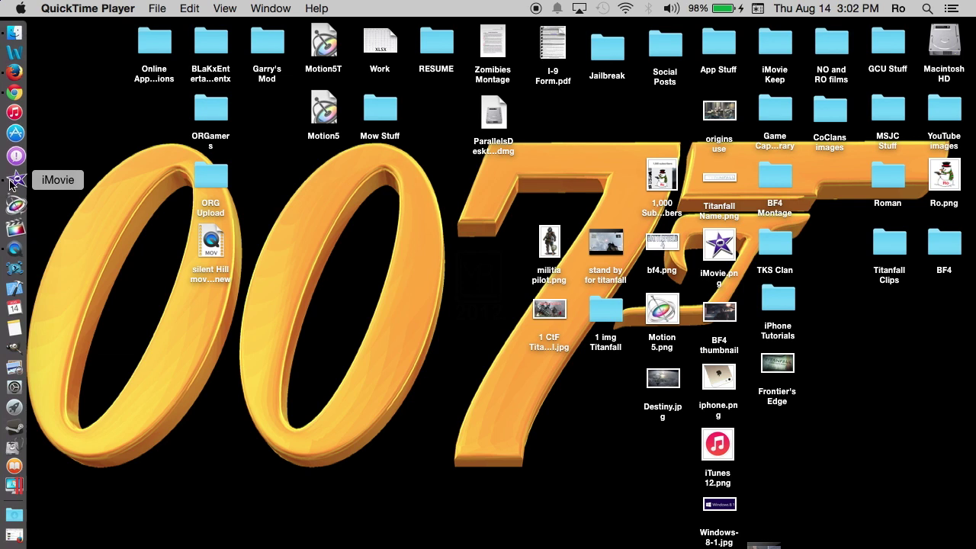
pyautogui.click(11, 183)
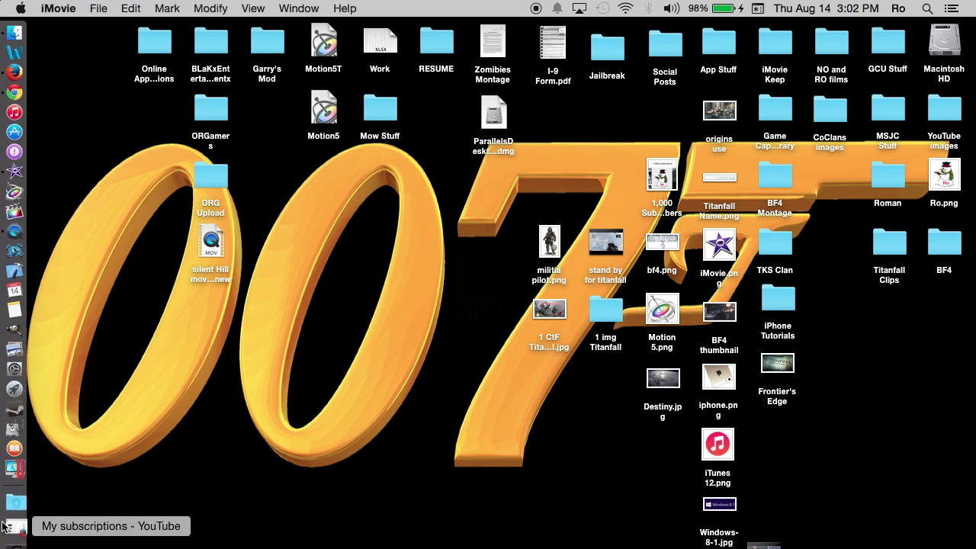
pyautogui.click(12, 543)
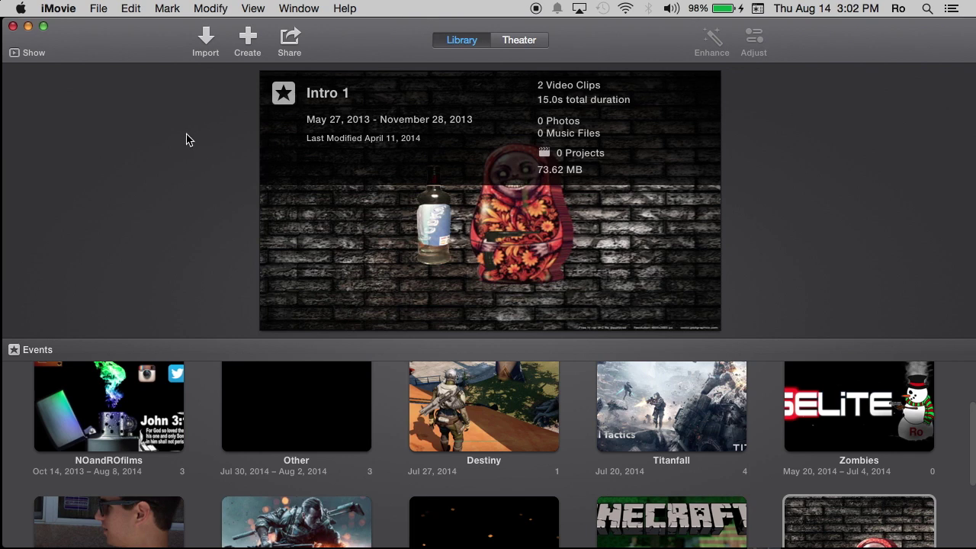
# Toggle the Libraries sidebar off and back on so the 2014 and 2013 events list shows.
pyautogui.click(15, 54)
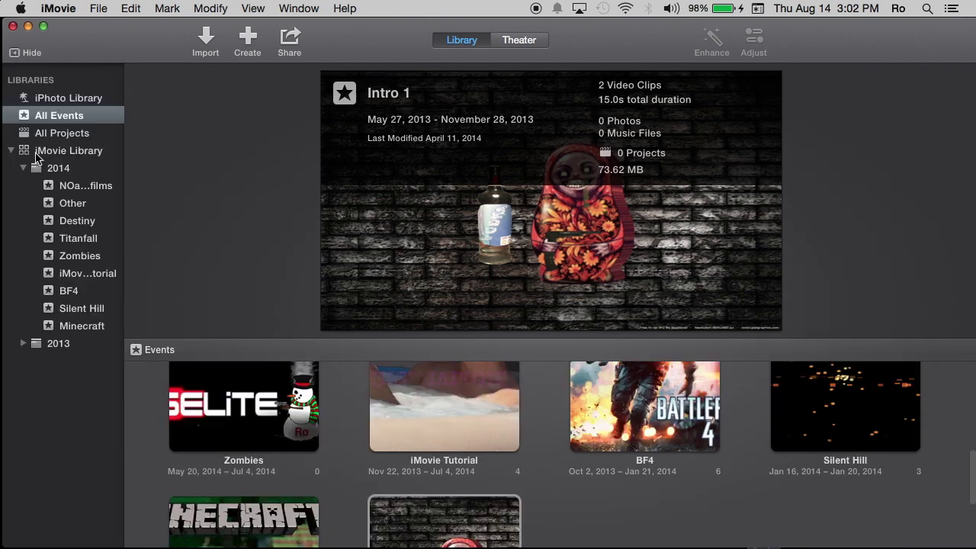
pyautogui.click(15, 54)
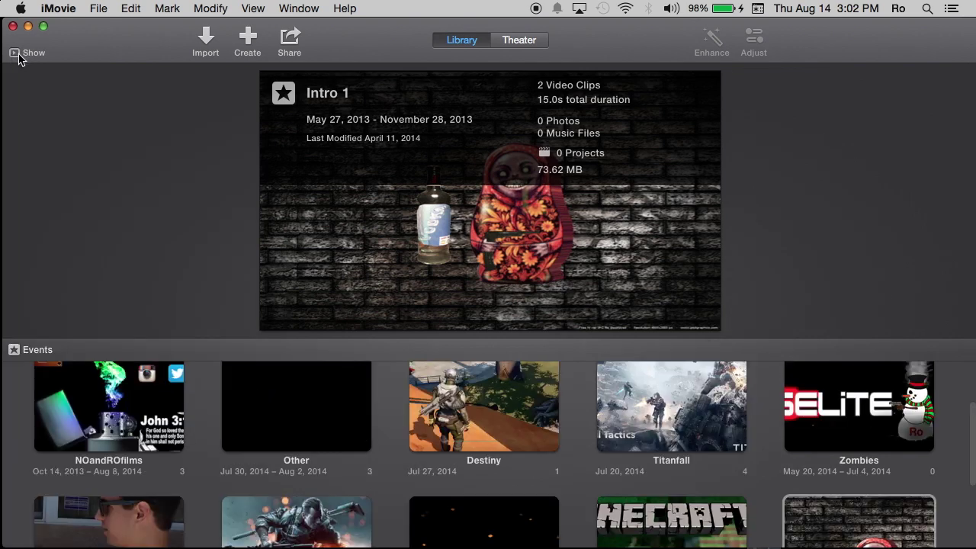
pyautogui.click(16, 54)
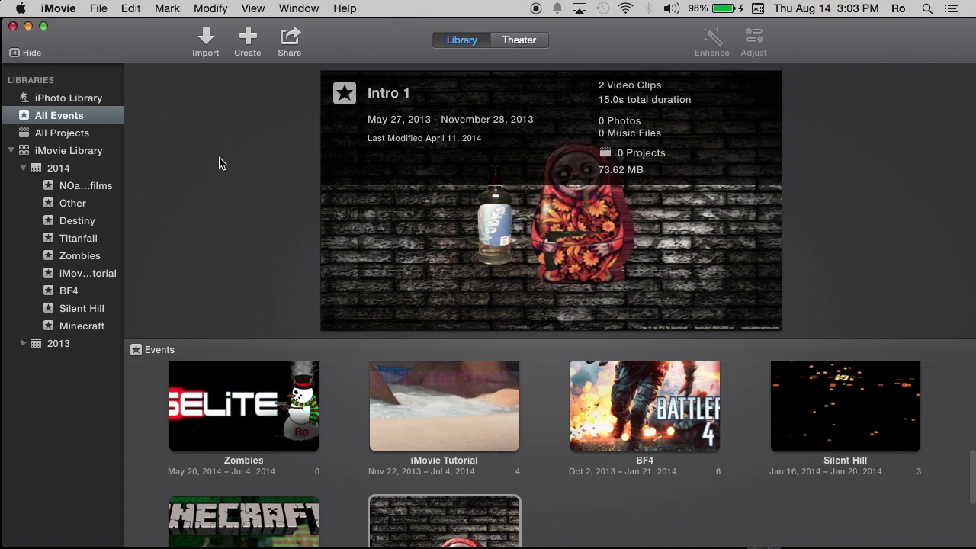
pyautogui.click(95, 12)
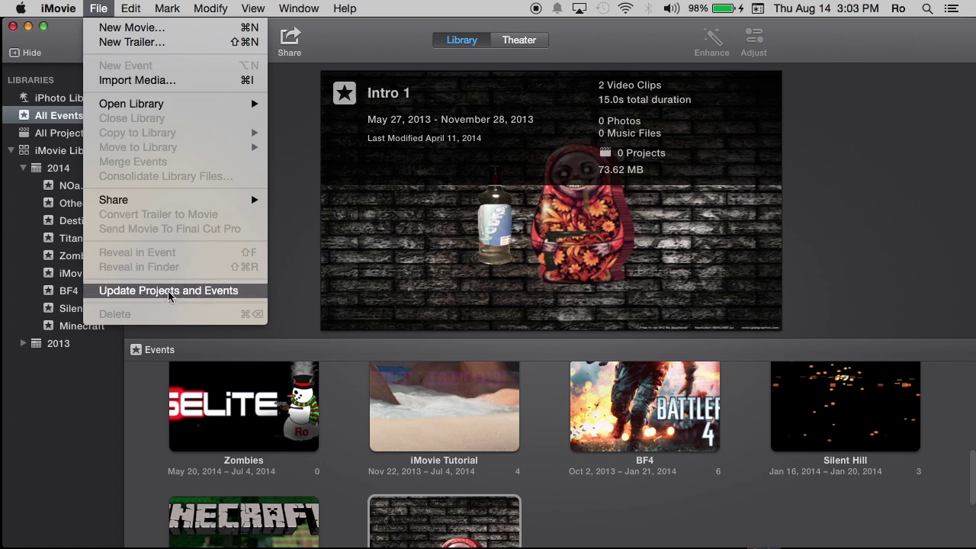
pyautogui.click(299, 183)
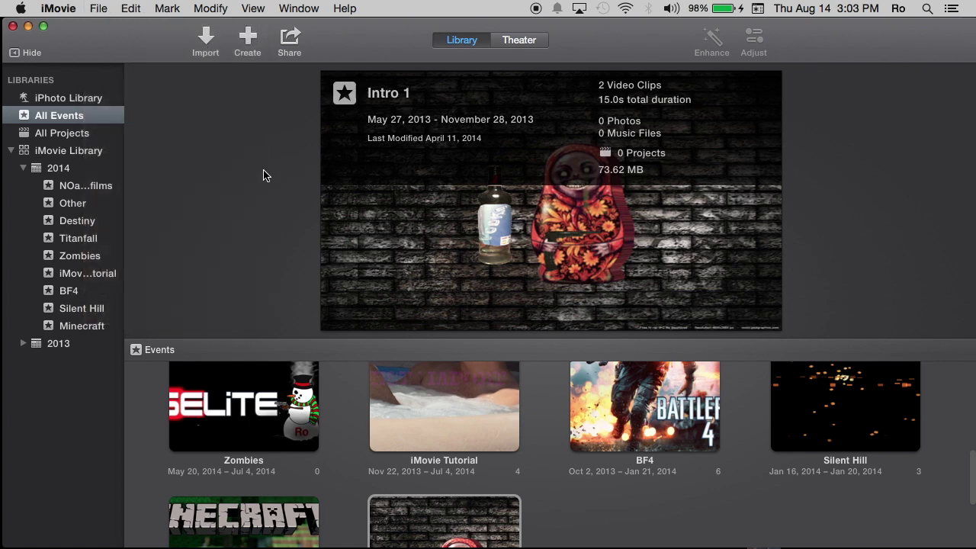
# Create a new Movie, rather than a trailer, and scroll through the Themes sheet.
pyautogui.click(252, 39)
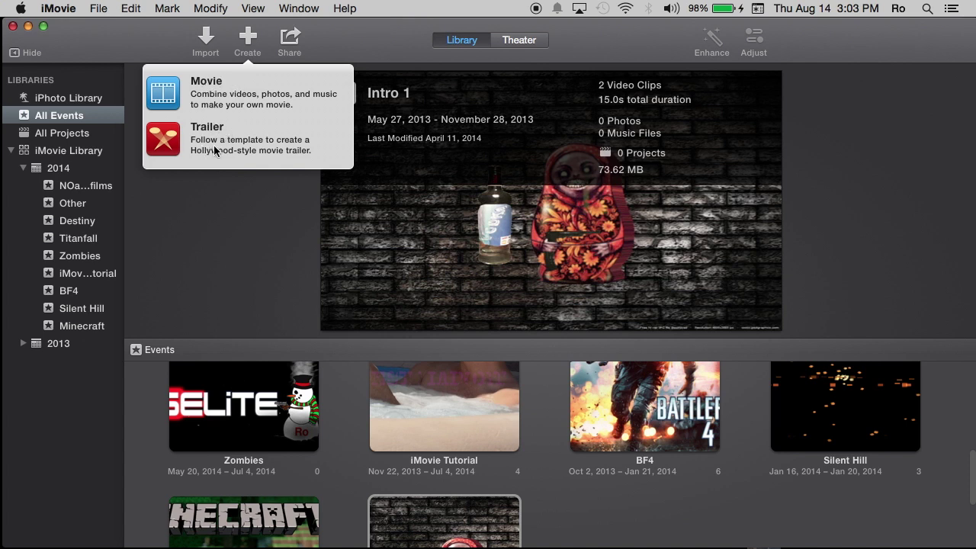
pyautogui.click(222, 93)
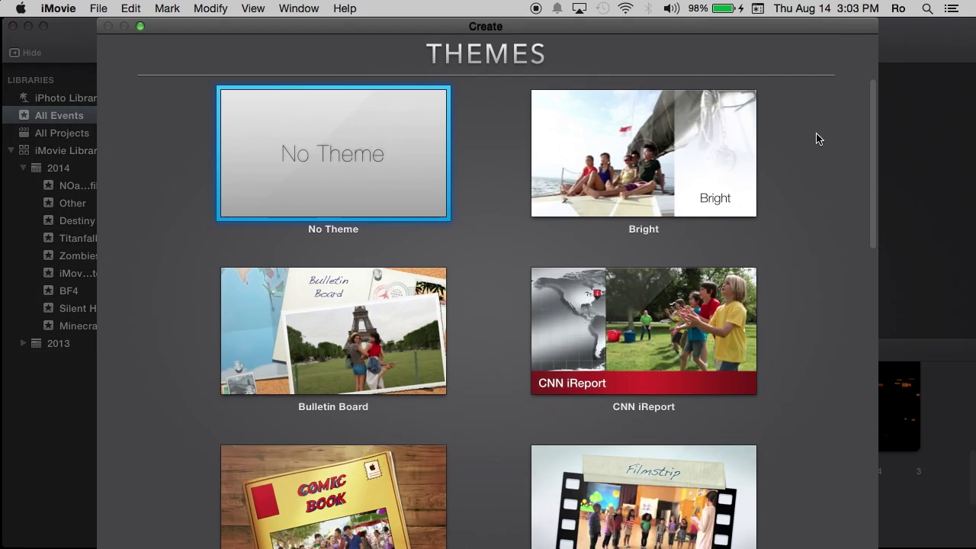
pyautogui.moveTo(876, 96); pyautogui.dragTo(851, 87)
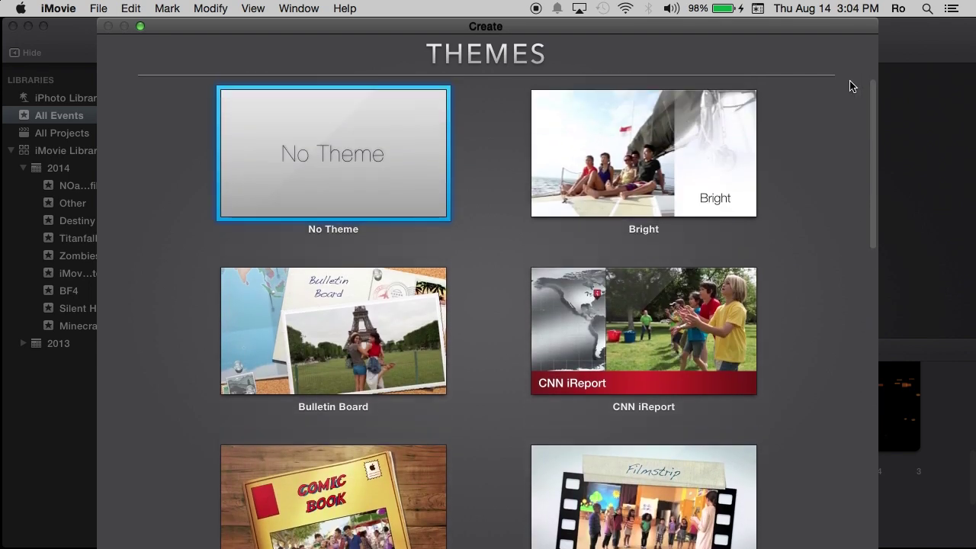
# Choose No Theme and set the movie's event to iMovie Tutorial.
pyautogui.doubleClick(346, 159)
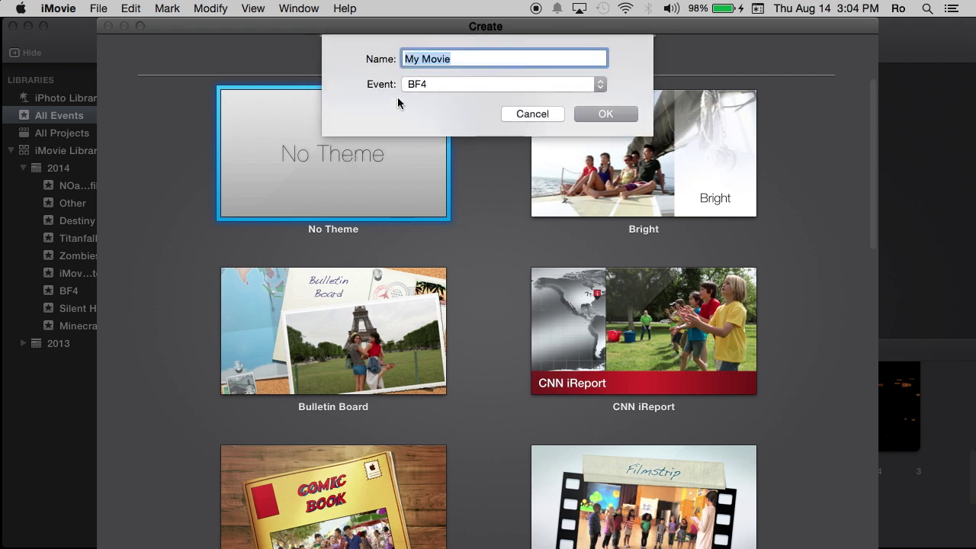
pyautogui.click(494, 86)
pyautogui.click(493, 81)
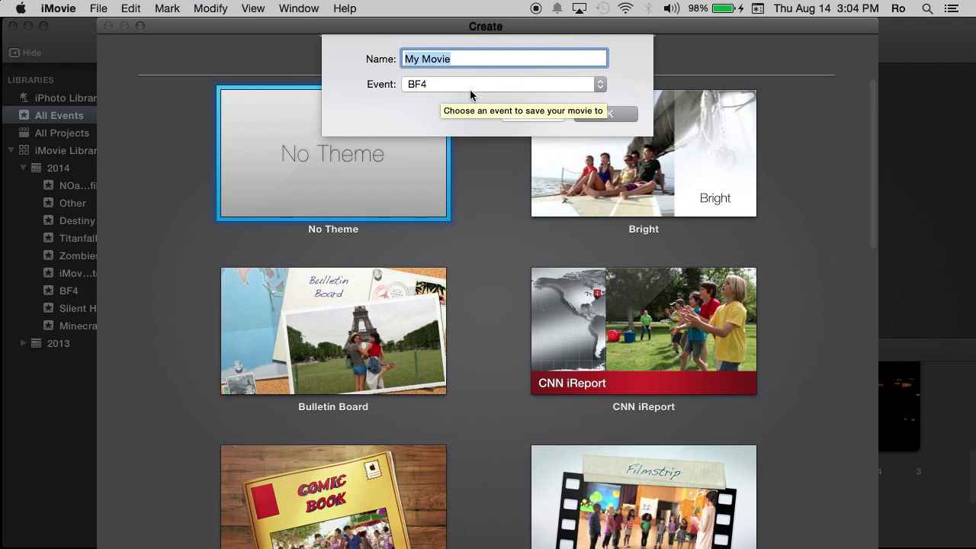
pyautogui.click(536, 88)
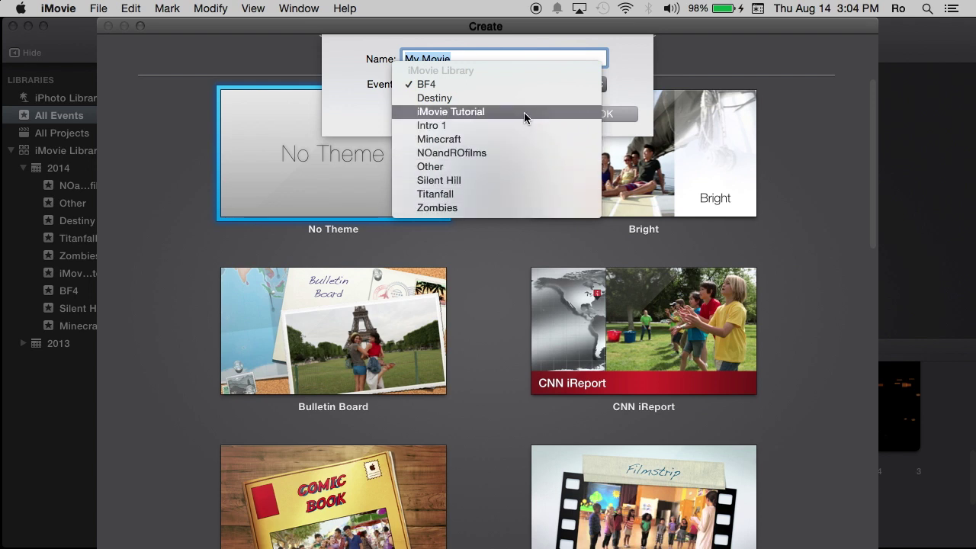
pyautogui.click(485, 112)
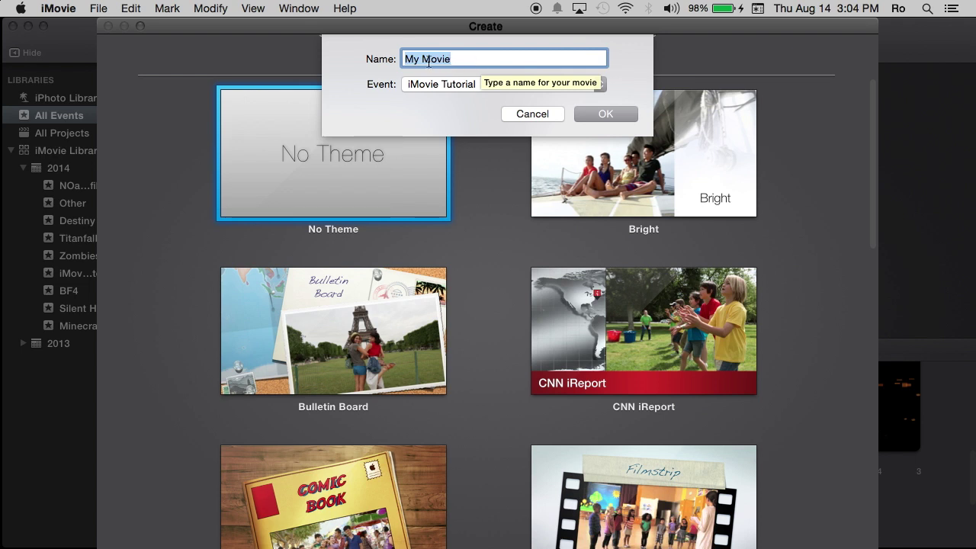
# Rename the movie from 'My Movie' to 'My Tutorial' and confirm with OK.
pyautogui.click(478, 57)
pyautogui.tripleClick(483, 57)
pyautogui.click(414, 61)
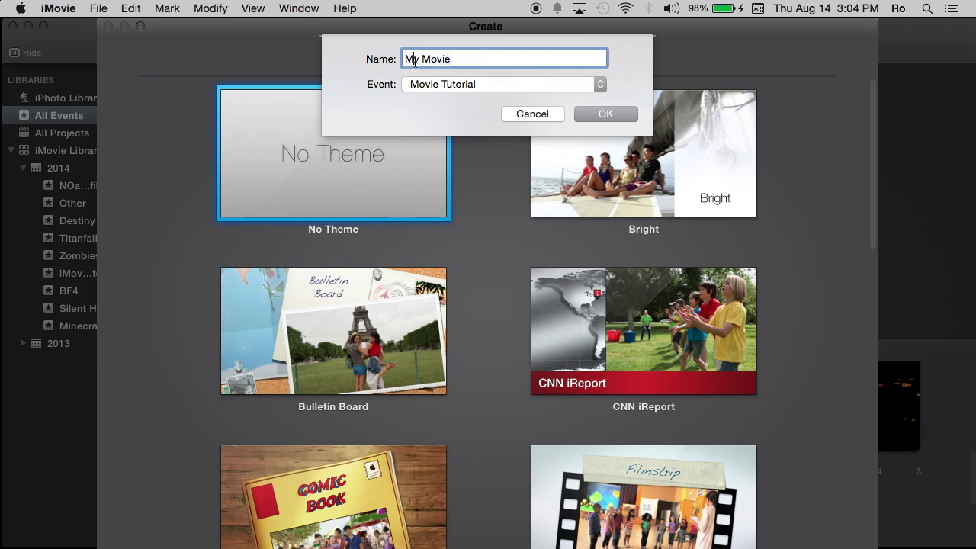
pyautogui.moveTo(420, 59); pyautogui.dragTo(484, 54)
pyautogui.write('Tutorial')
pyautogui.click(607, 113)
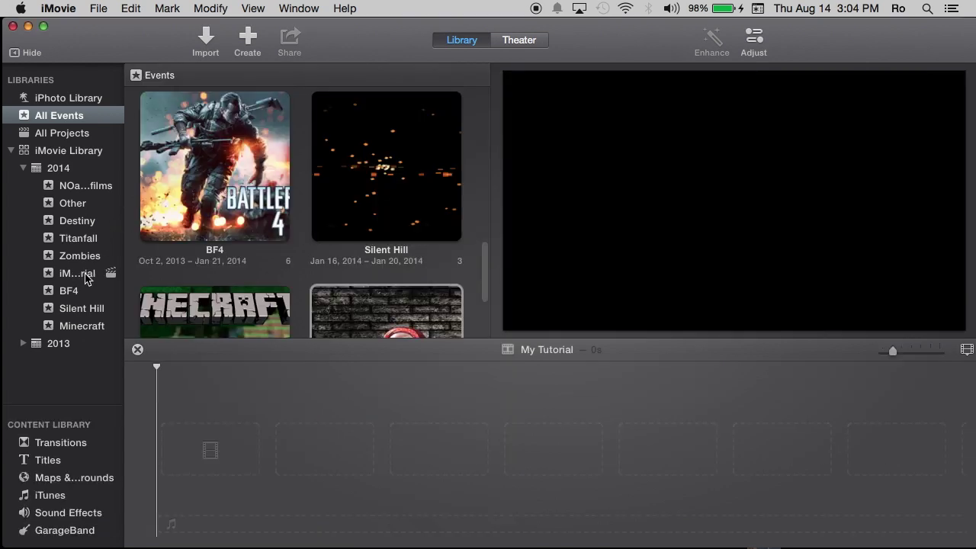
# Open the iMovie Tutorial event and select its empty My Tutorial project among the four images.
pyautogui.click(76, 274)
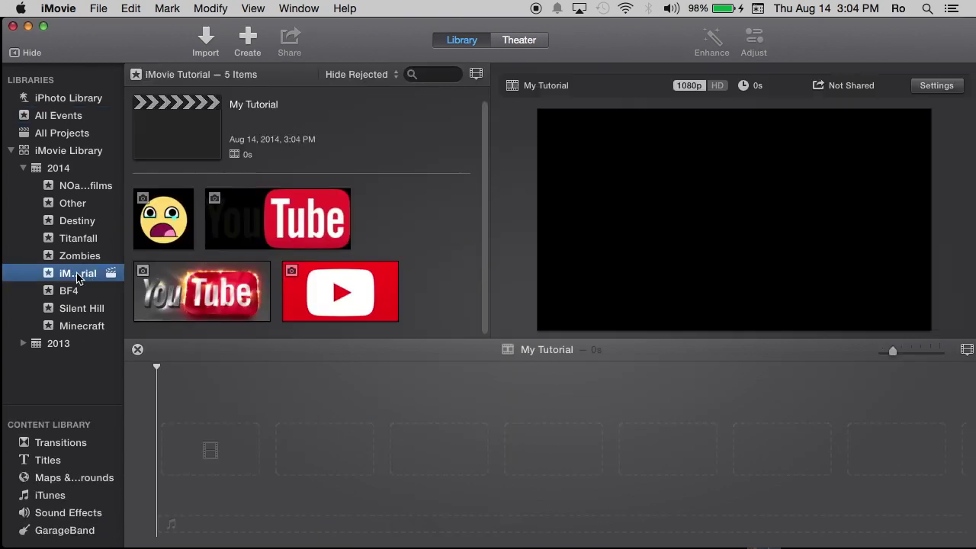
pyautogui.click(379, 131)
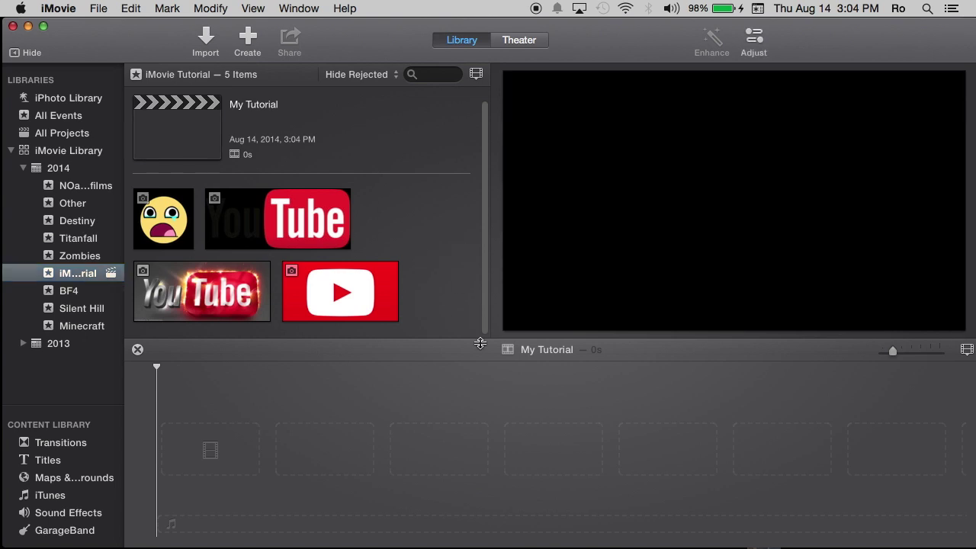
pyautogui.click(574, 375)
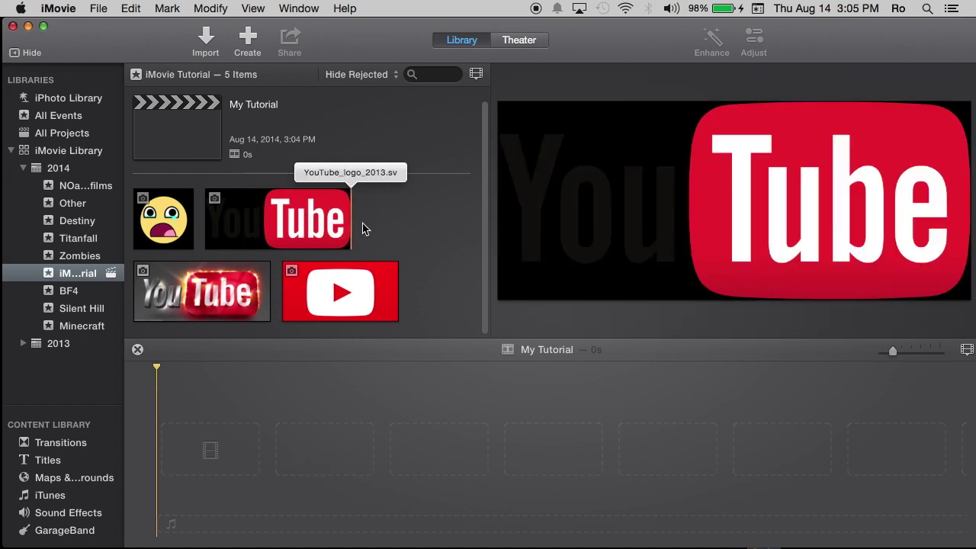
pyautogui.click(61, 276)
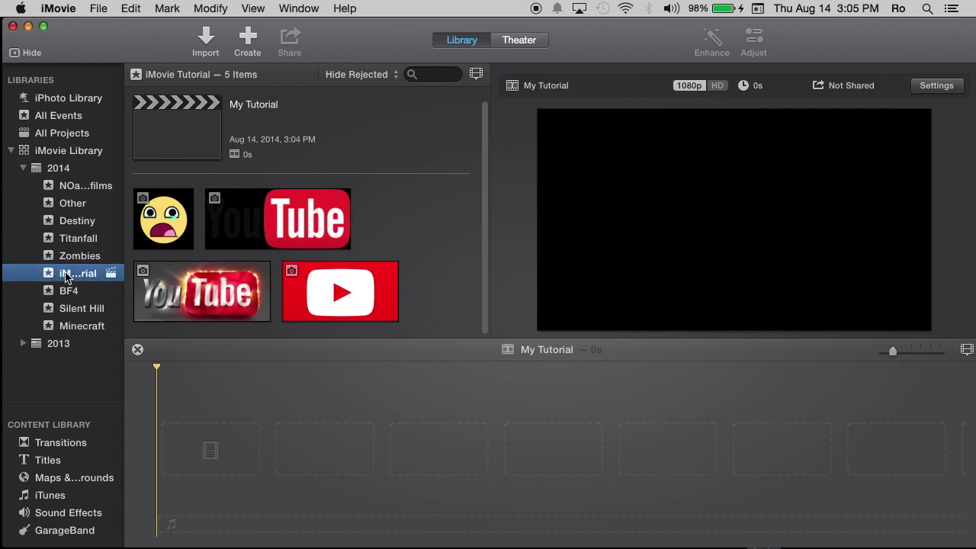
pyautogui.click(72, 275)
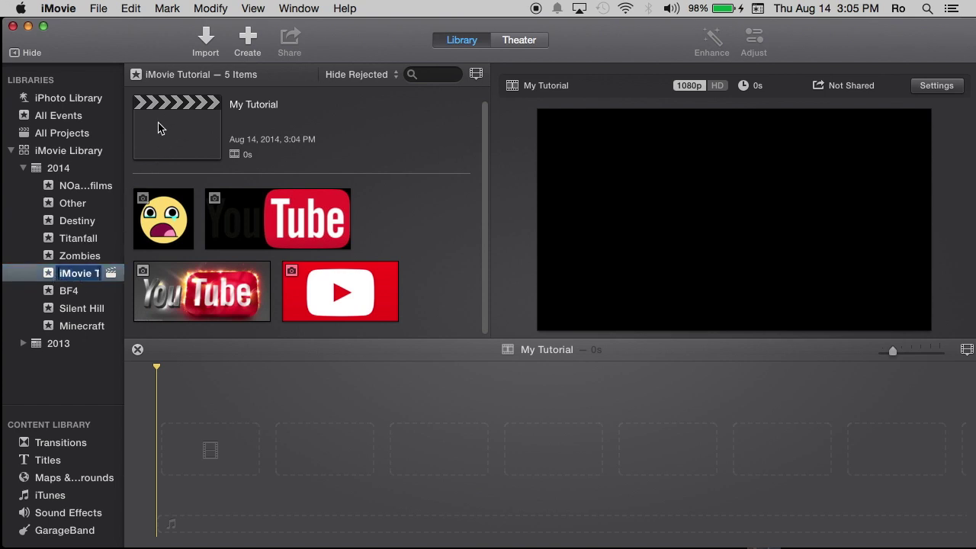
pyautogui.click(187, 123)
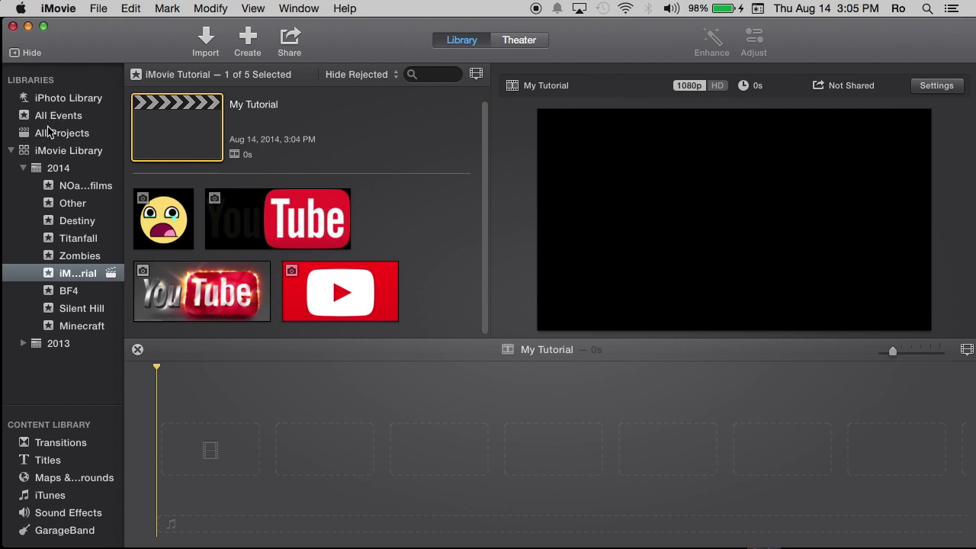
pyautogui.rightClick(50, 369)
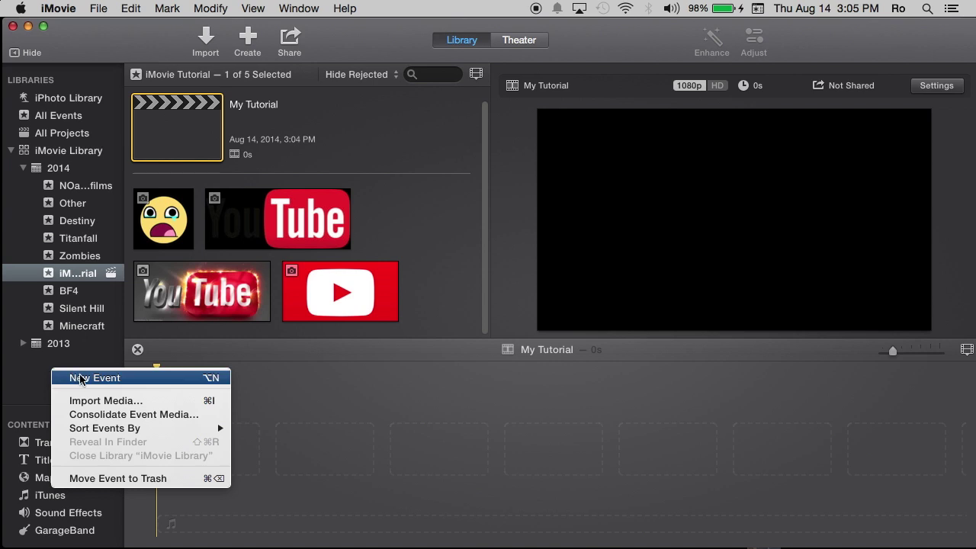
# Create a new event named 'dfdafads', then move the top event to the Trash.
pyautogui.click(82, 378)
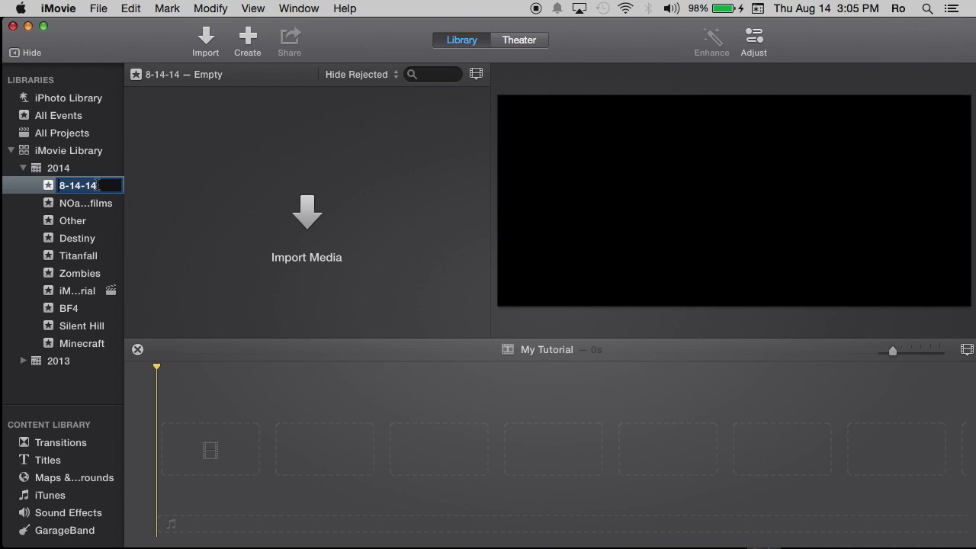
pyautogui.write('dfdafads')
pyautogui.click(42, 206)
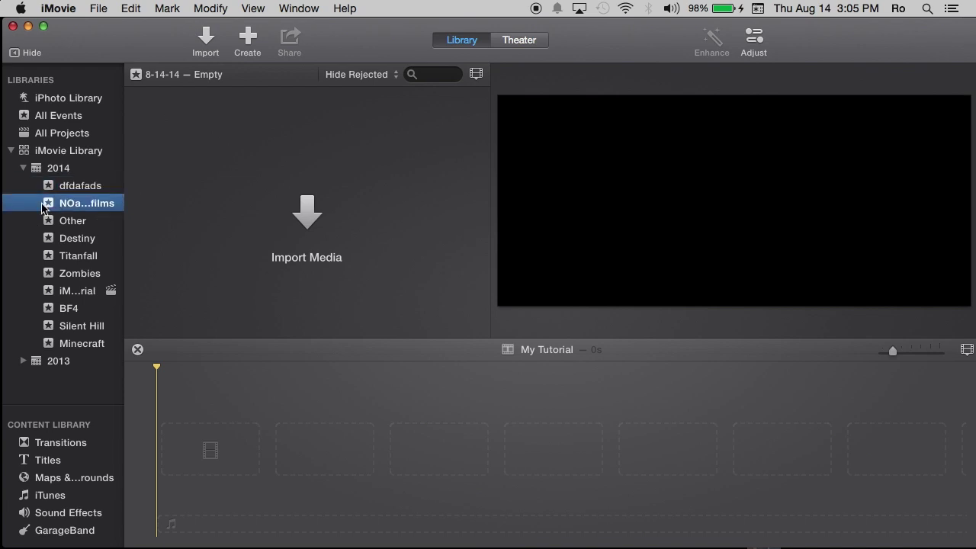
pyautogui.rightClick(66, 185)
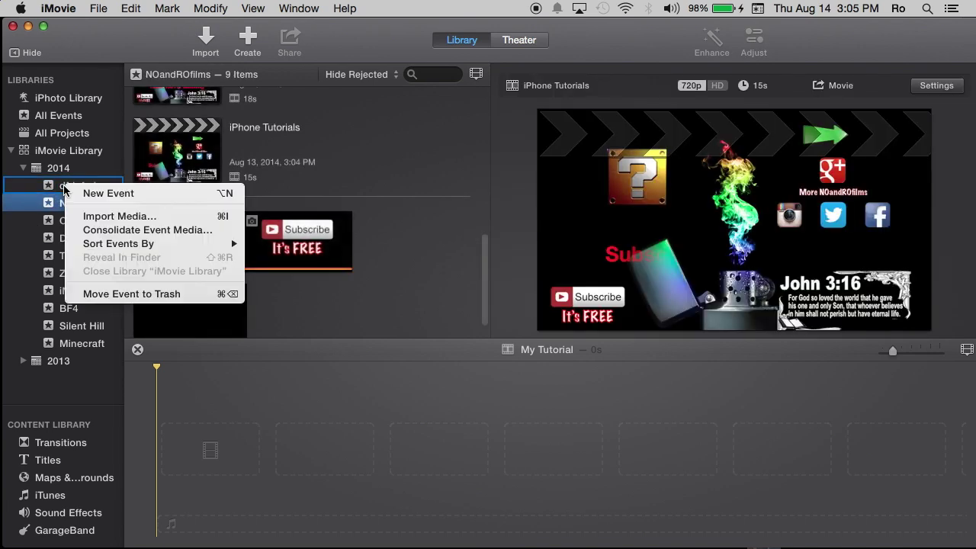
pyautogui.click(131, 295)
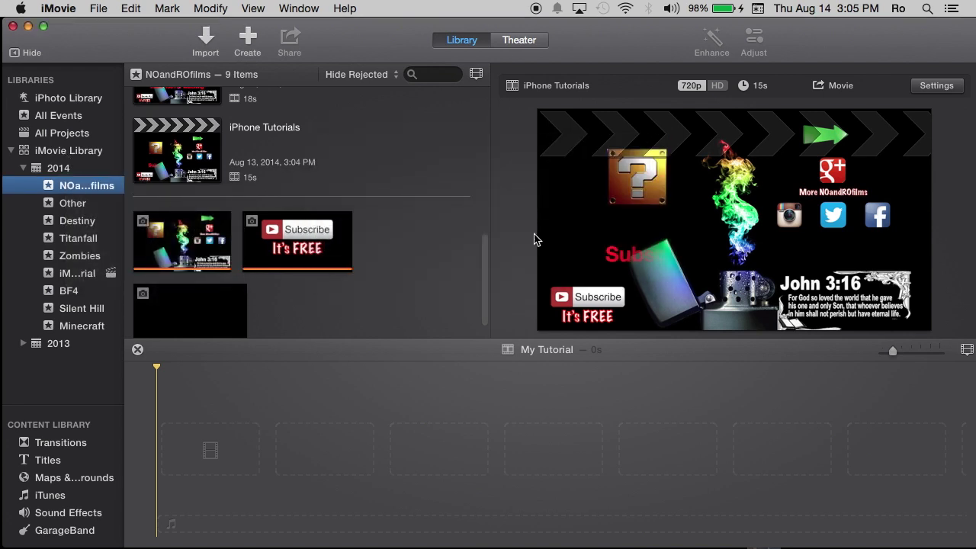
# Leave the NOandROfilms name unchanged and reselect the iMovie Tutorial event's My Tutorial project.
pyautogui.click(62, 188)
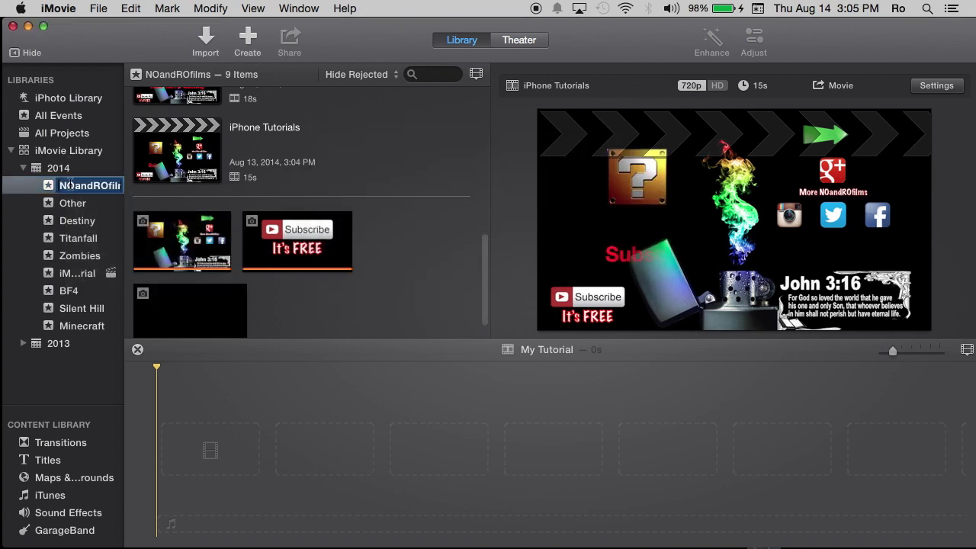
pyautogui.click(33, 192)
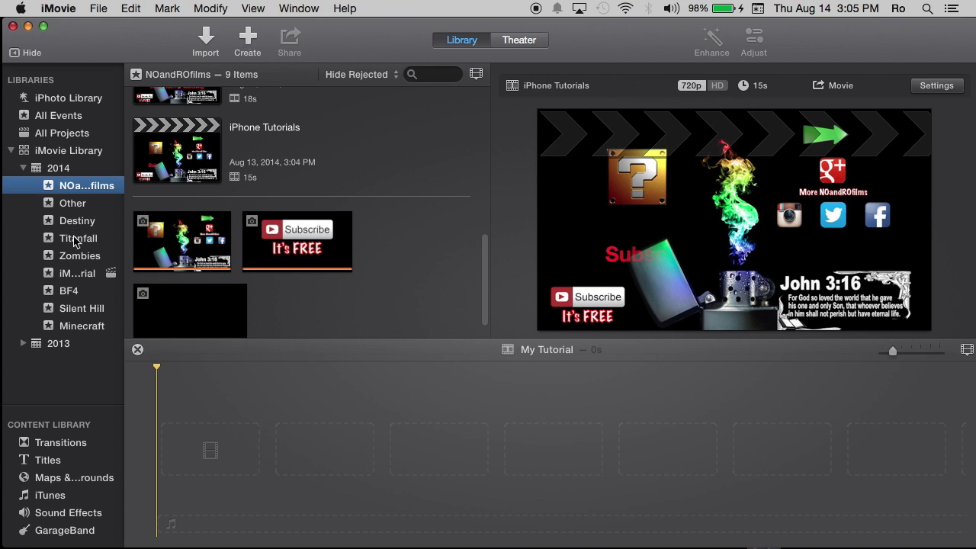
pyautogui.click(76, 276)
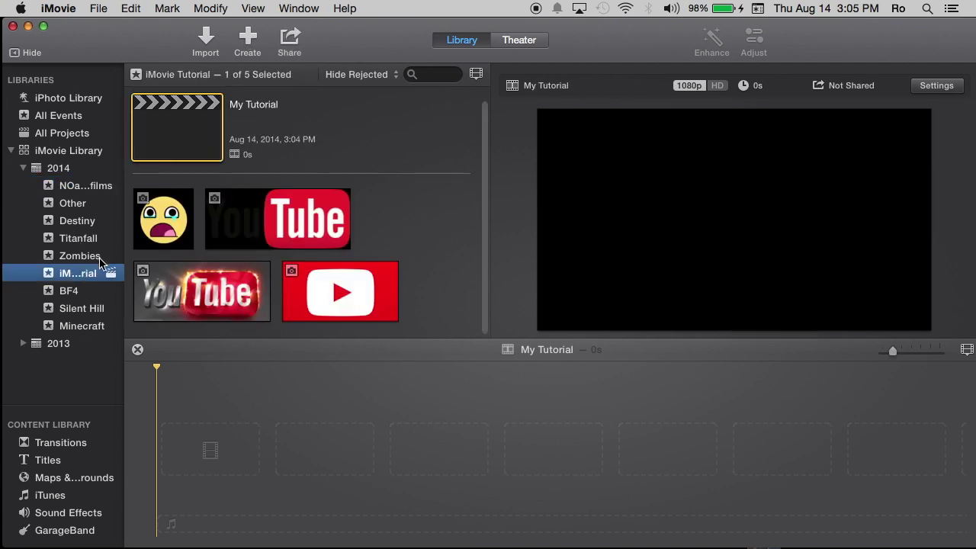
pyautogui.click(163, 116)
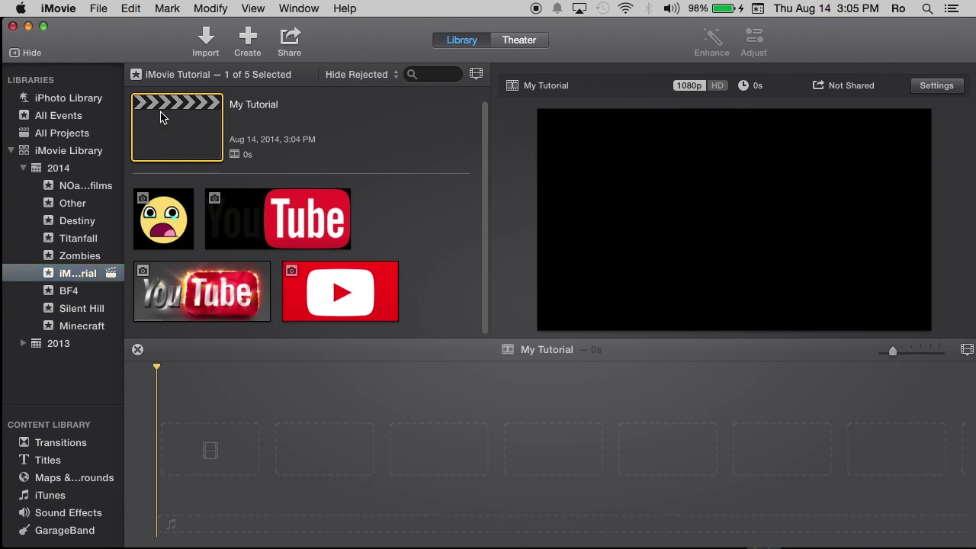
pyautogui.click(302, 9)
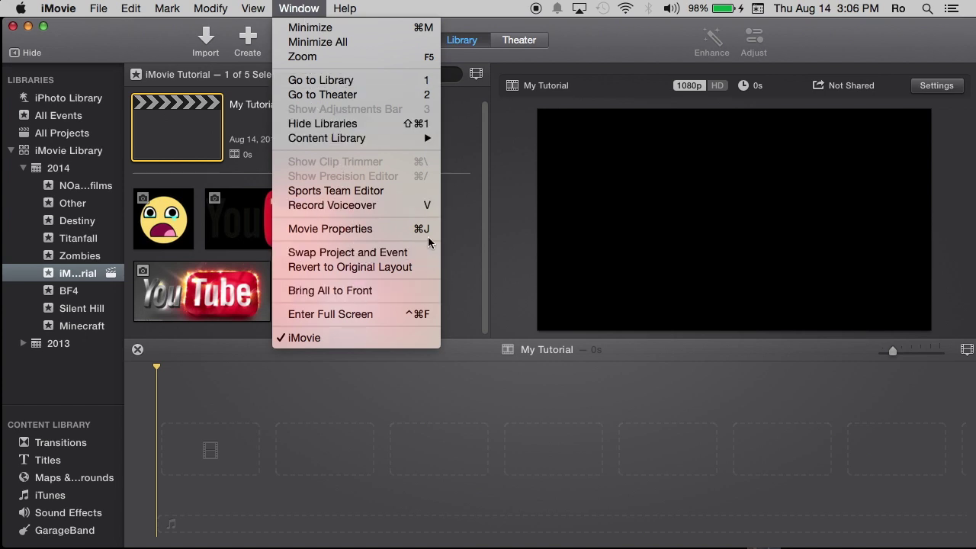
# Use Window > Swap Project and Event to put the My Tutorial timeline above the event clips.
pyautogui.click(469, 226)
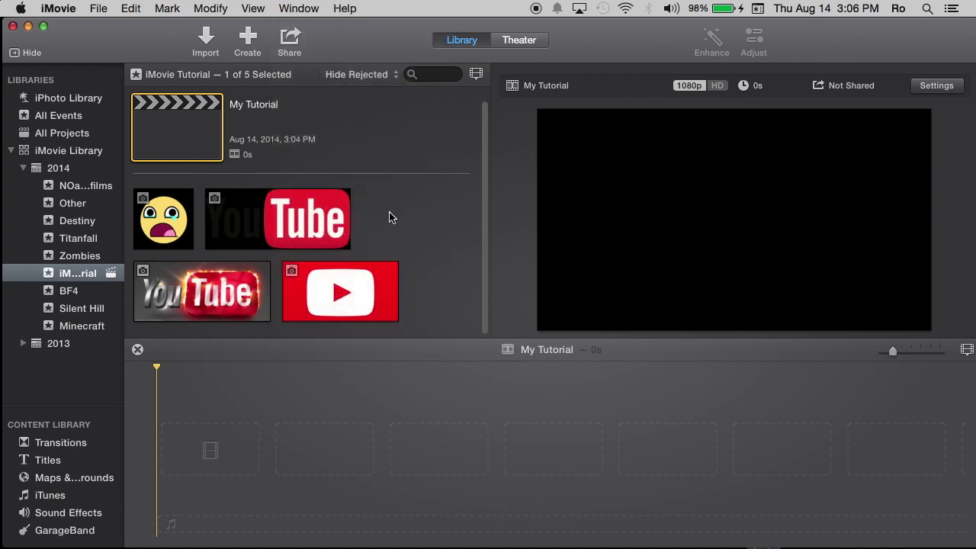
pyautogui.click(414, 191)
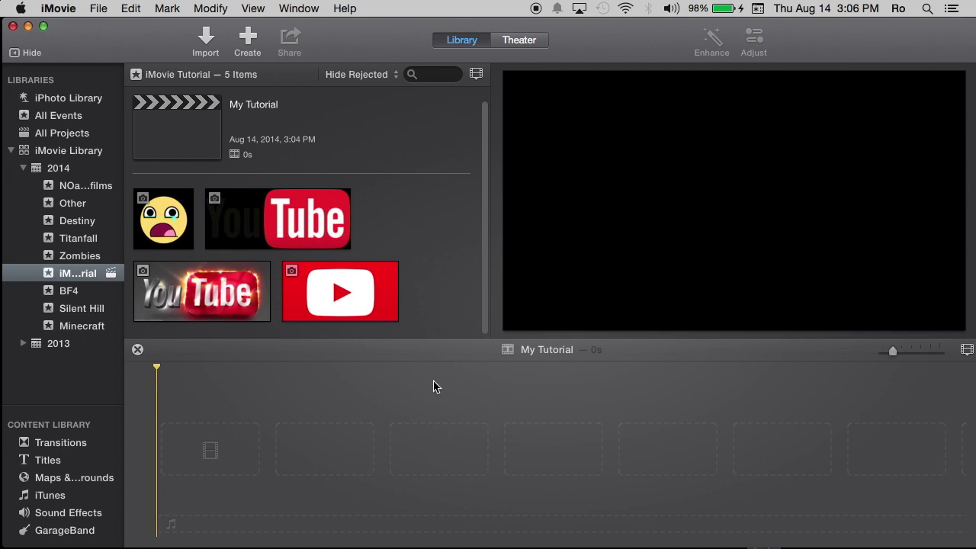
pyautogui.click(292, 8)
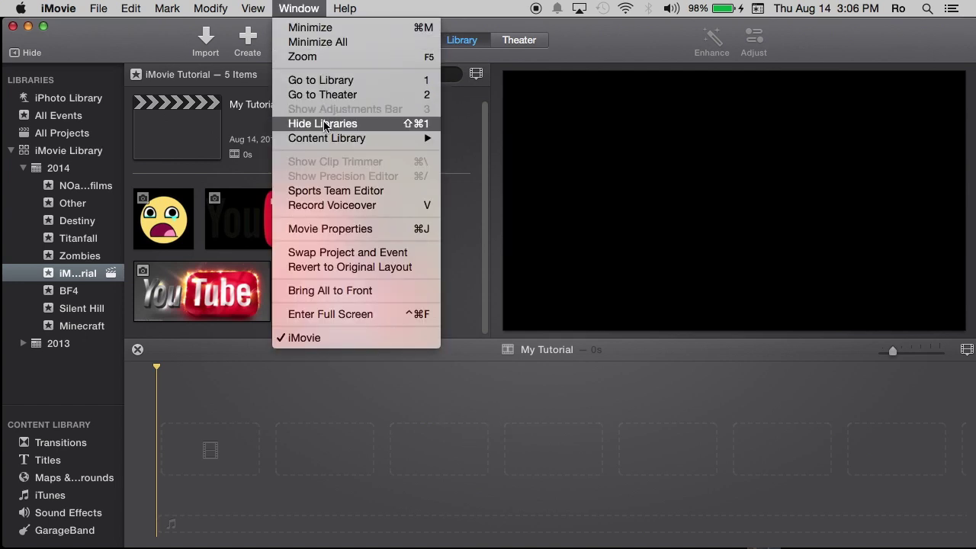
pyautogui.click(359, 252)
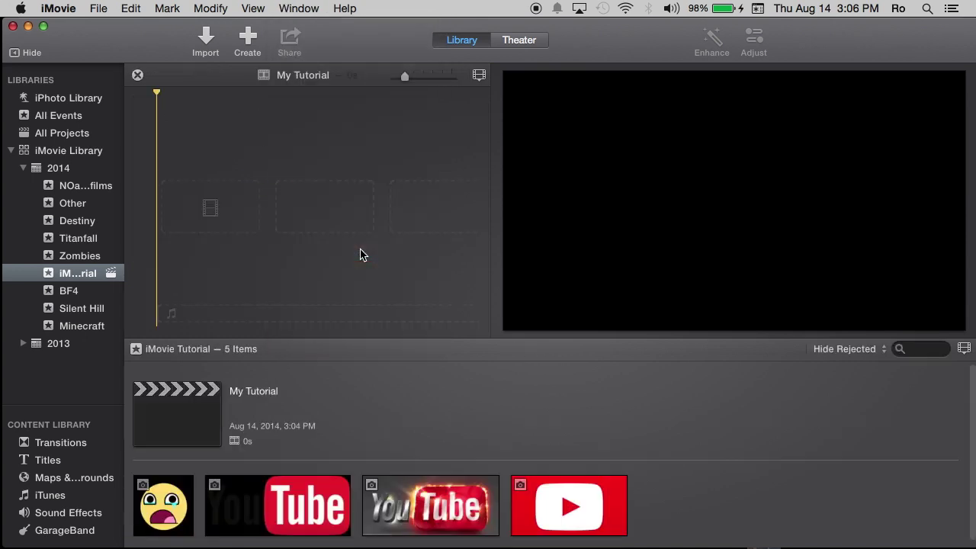
pyautogui.click(200, 420)
pyautogui.scroll(-1, 458, 499)
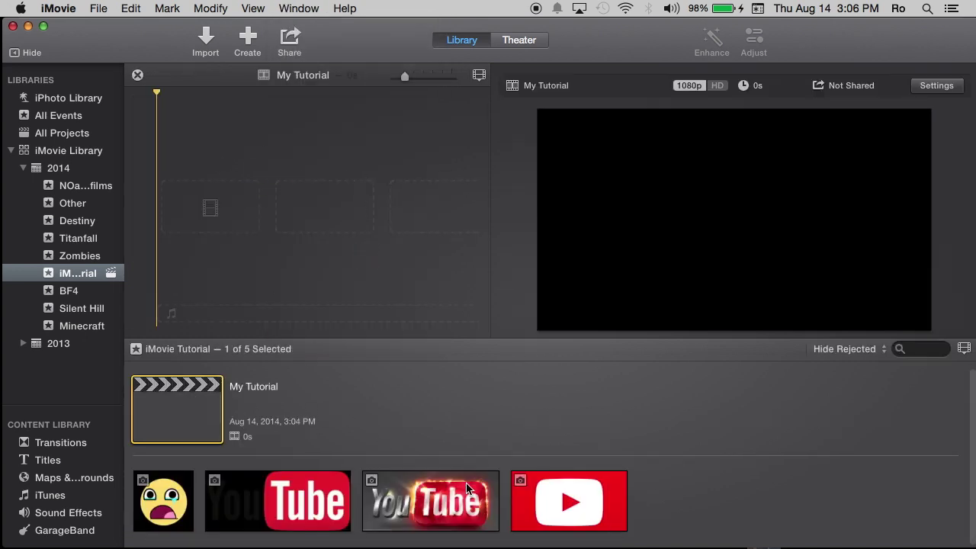
pyautogui.click(678, 503)
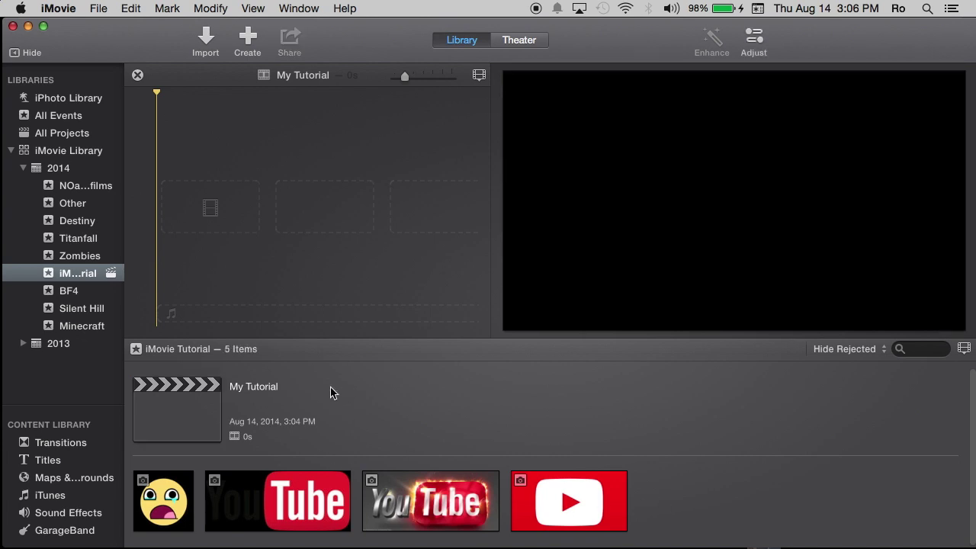
pyautogui.click(442, 485)
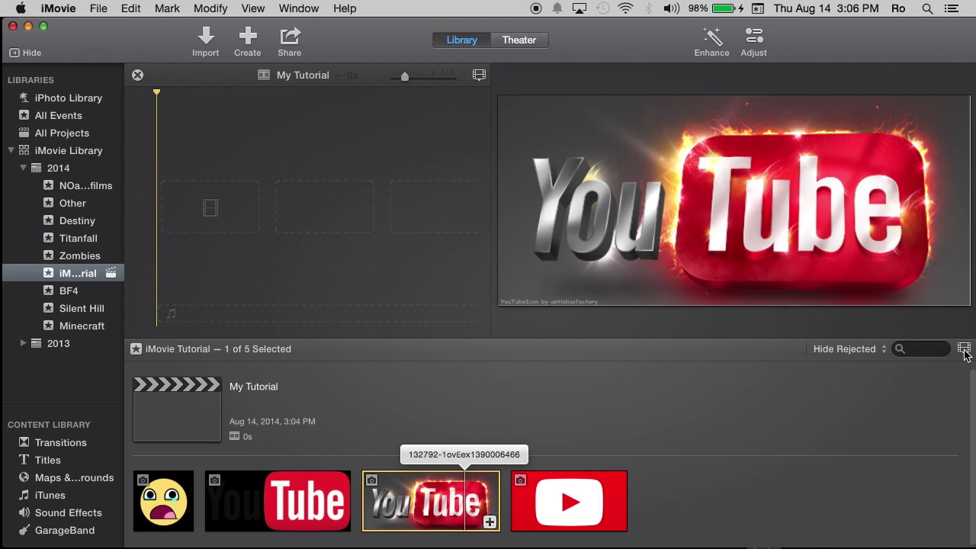
# Shrink browser clip thumbnails to the smallest size with 10s zoom, leaving waveforms off.
pyautogui.click(928, 349)
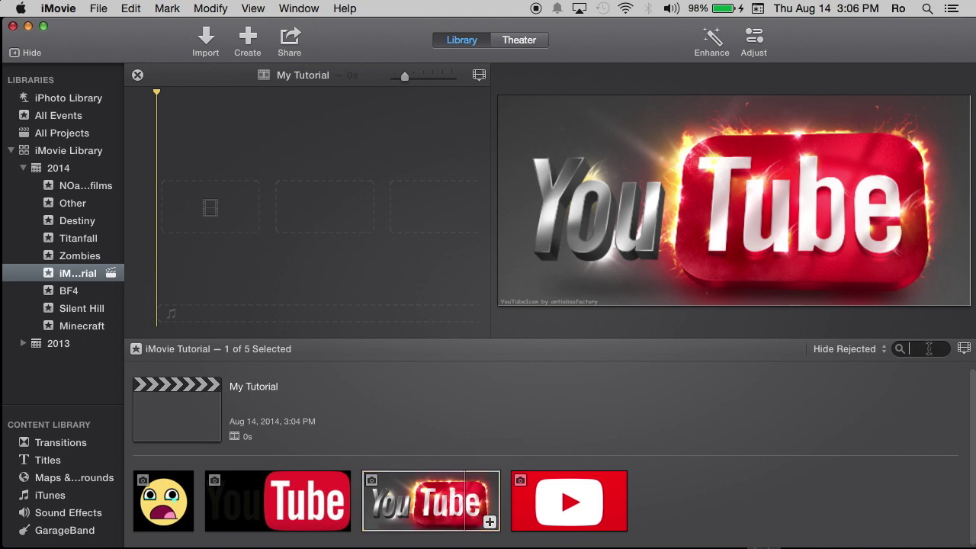
pyautogui.click(867, 352)
pyautogui.click(867, 355)
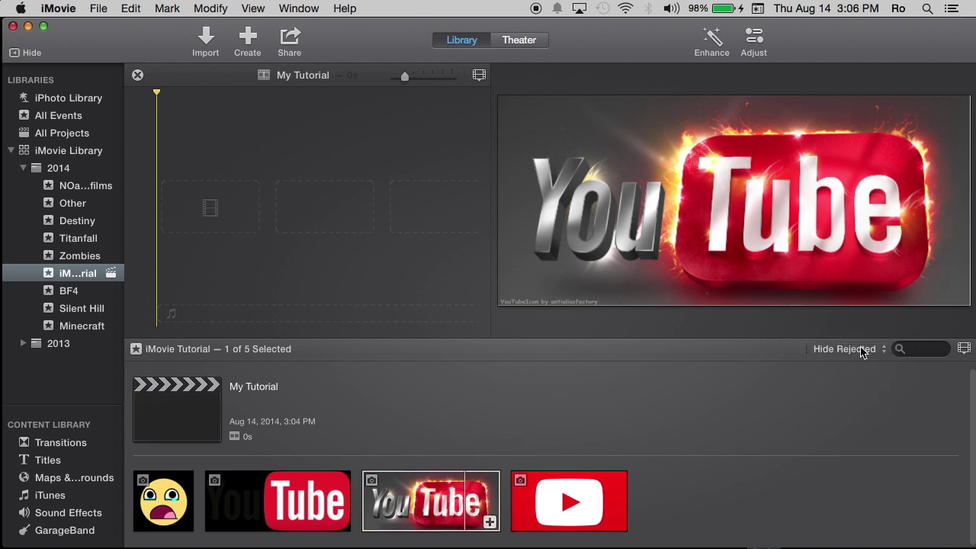
pyautogui.click(964, 349)
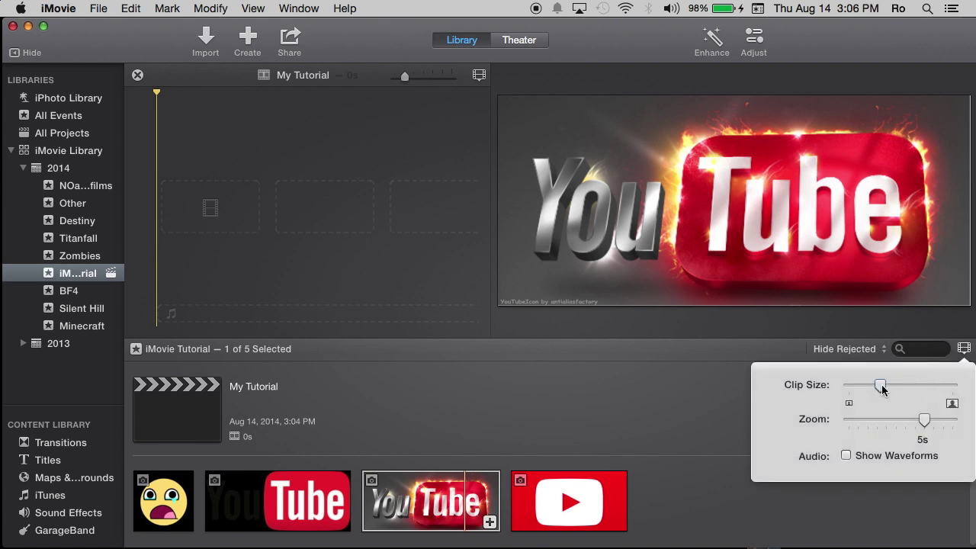
pyautogui.moveTo(880, 387)
pyautogui.mouseDown()
pyautogui.moveTo(845, 388)
pyautogui.moveTo(873, 388)
pyautogui.mouseUp()
pyautogui.moveTo(923, 421)
pyautogui.mouseDown()
pyautogui.moveTo(876, 425)
pyautogui.moveTo(915, 421)
pyautogui.mouseUp()
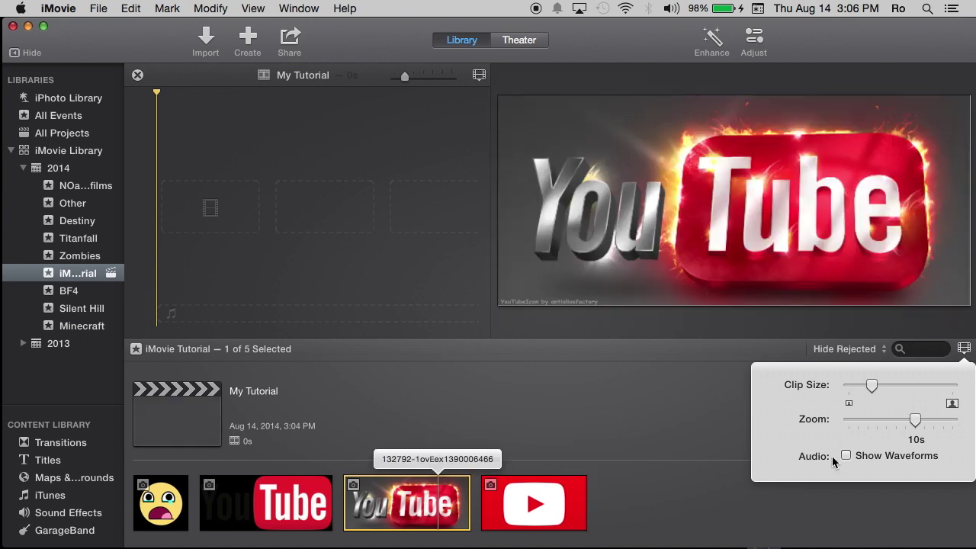
pyautogui.click(846, 455)
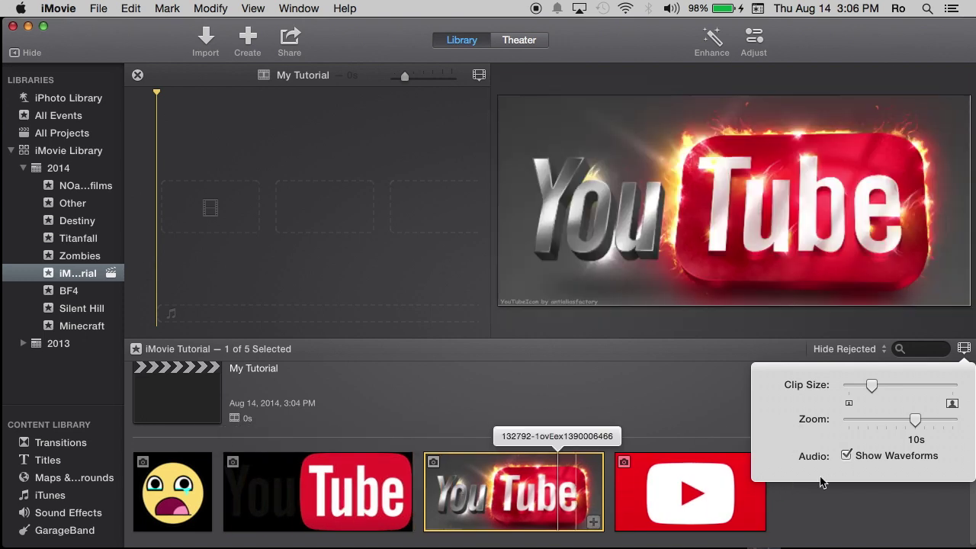
pyautogui.click(845, 455)
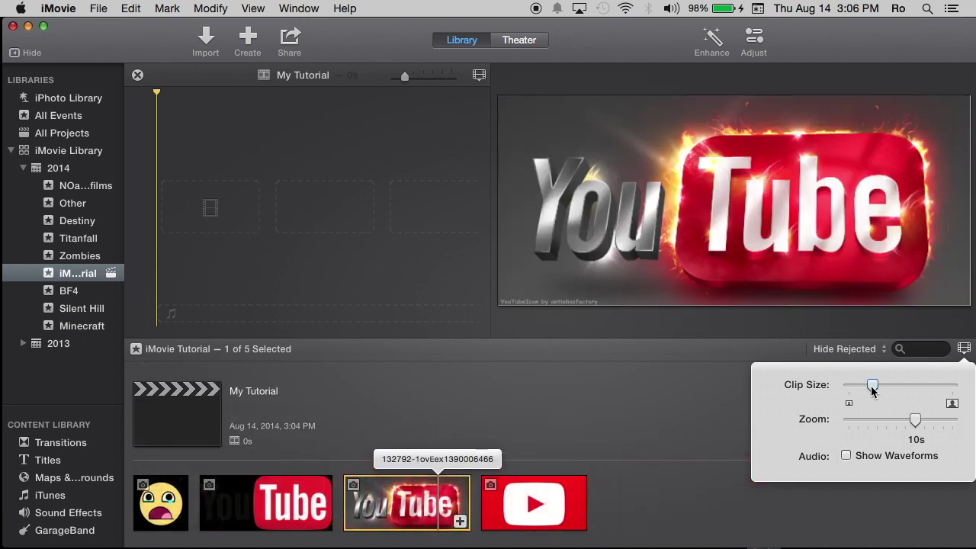
pyautogui.moveTo(874, 390); pyautogui.dragTo(844, 392)
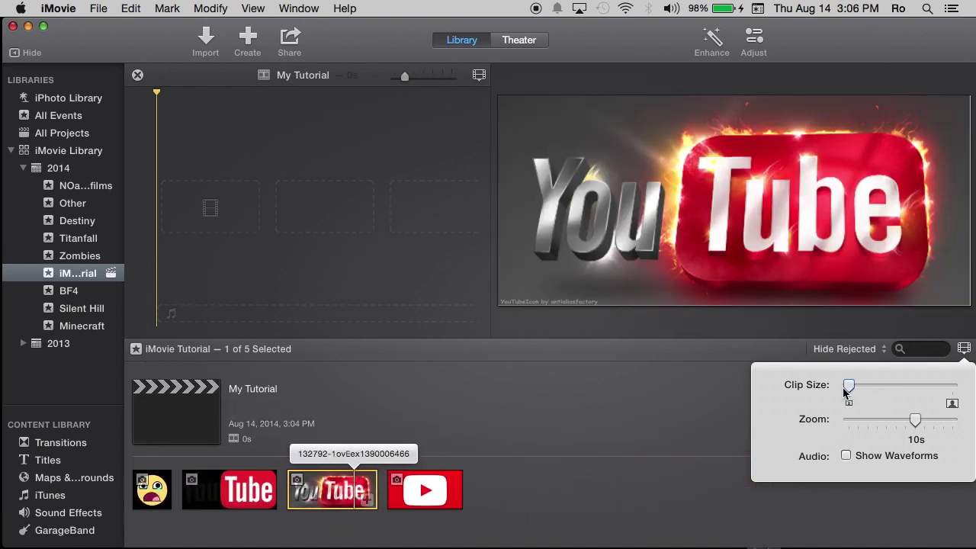
pyautogui.click(963, 349)
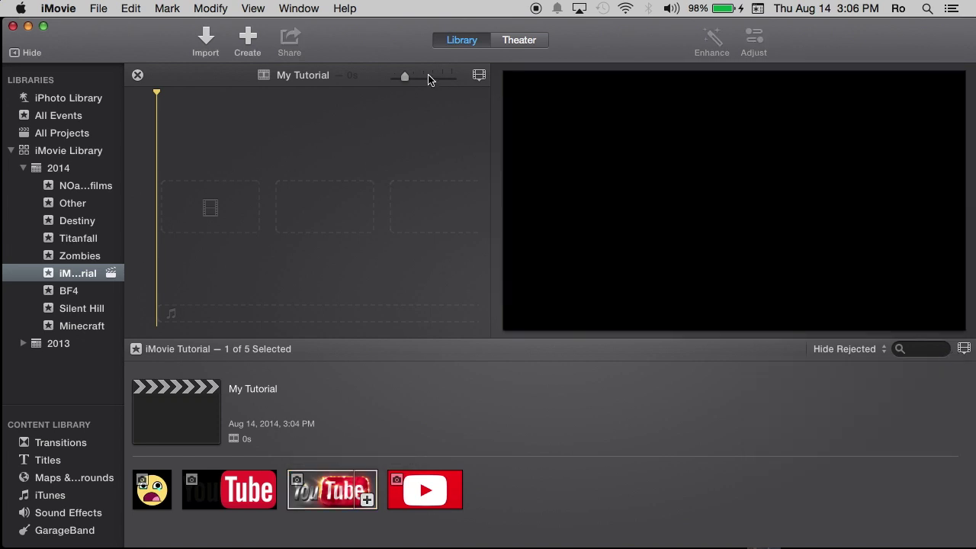
# Adjust the timeline's Clip Size slider slightly.
pyautogui.click(479, 78)
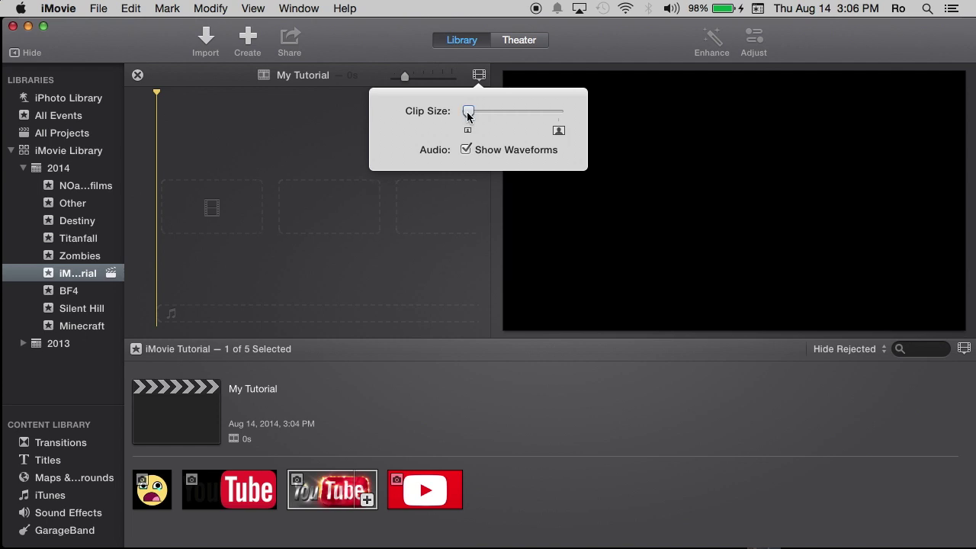
pyautogui.moveTo(467, 113)
pyautogui.mouseDown()
pyautogui.moveTo(486, 113)
pyautogui.moveTo(465, 113)
pyautogui.mouseUp()
pyautogui.click(290, 154)
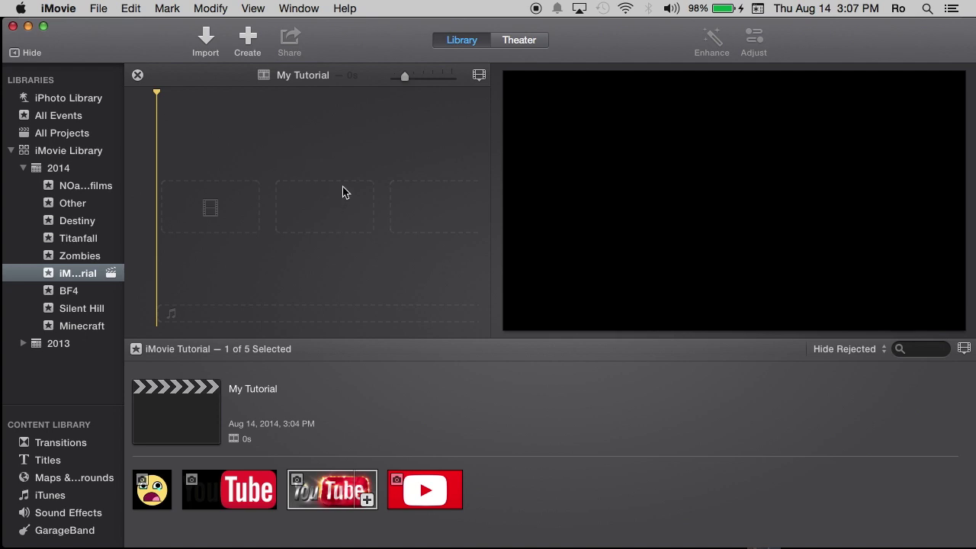
# Open the Import window and browse to the Desktop.
pyautogui.click(209, 38)
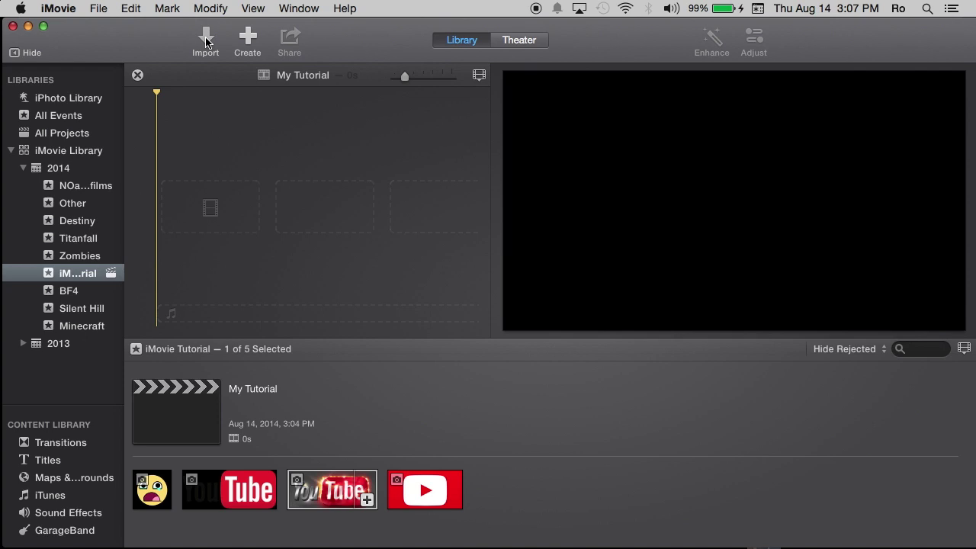
pyautogui.click(206, 40)
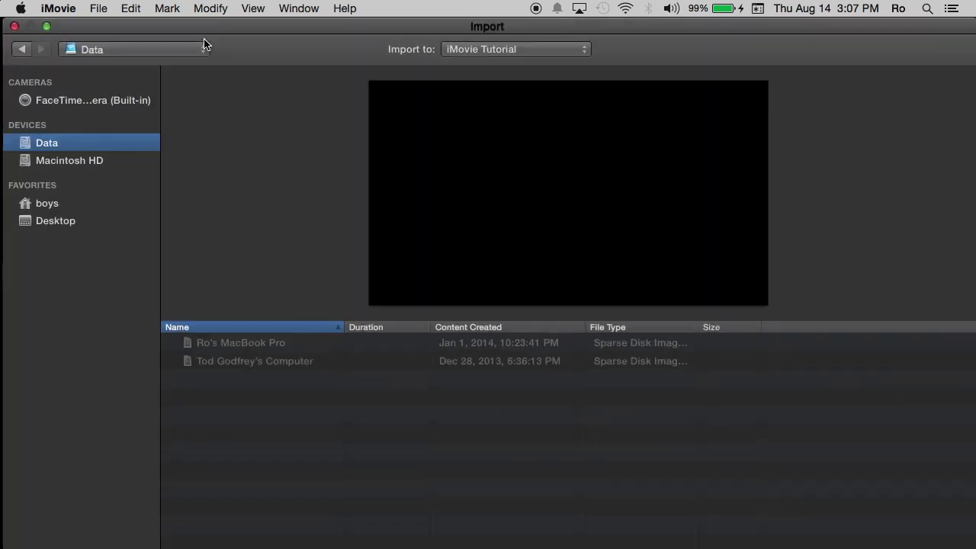
pyautogui.click(95, 162)
pyautogui.click(41, 227)
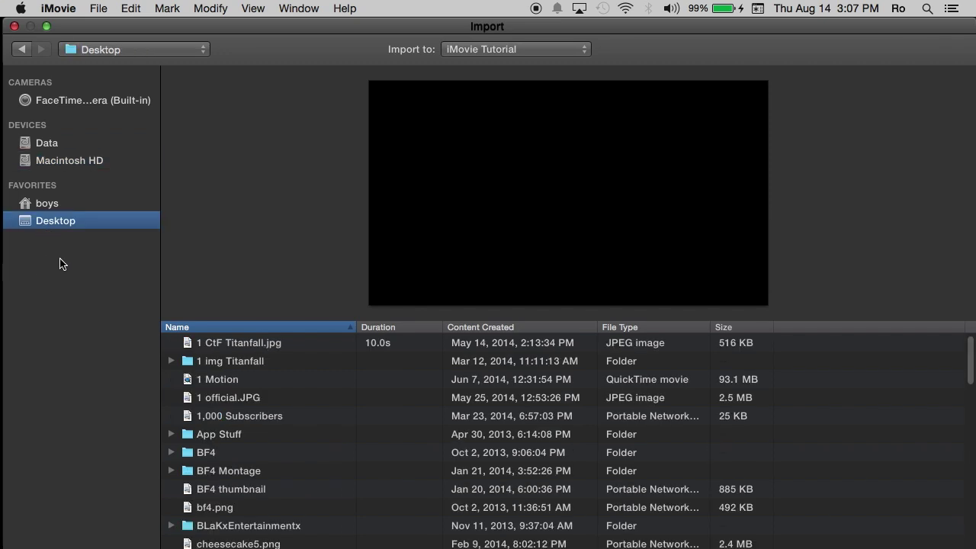
pyautogui.click(56, 147)
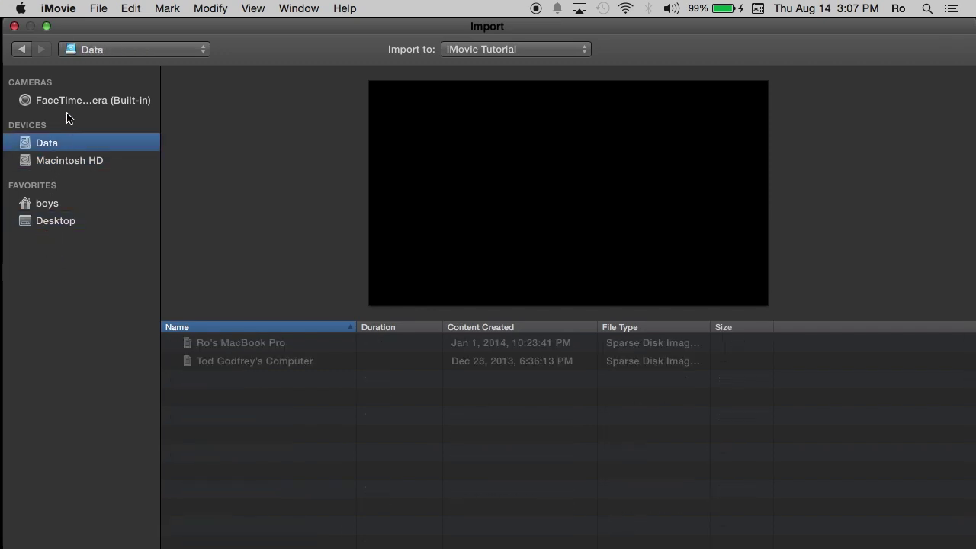
pyautogui.click(71, 163)
pyautogui.click(56, 222)
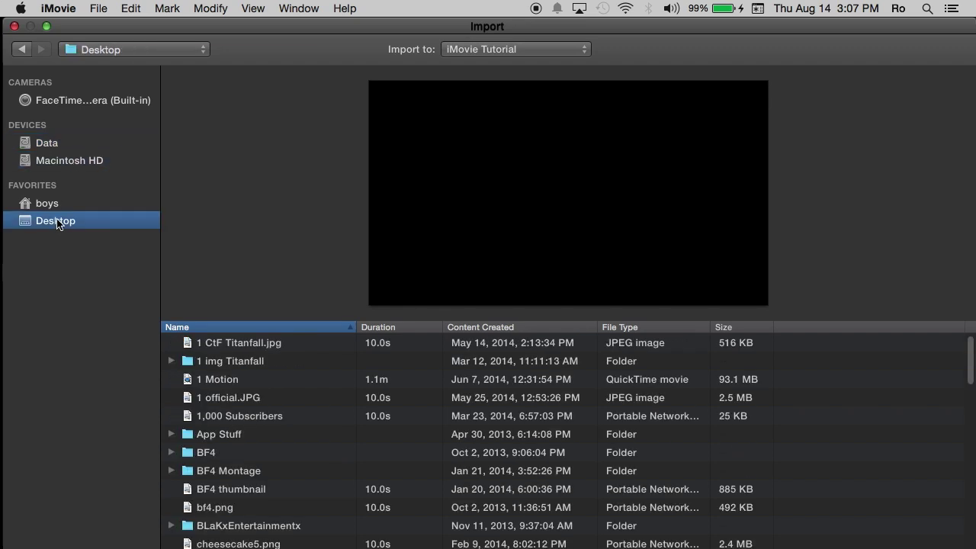
pyautogui.click(180, 51)
pyautogui.click(172, 50)
# Keep iMovie Tutorial as the destination and import My Tutorial.mp4.
pyautogui.click(482, 51)
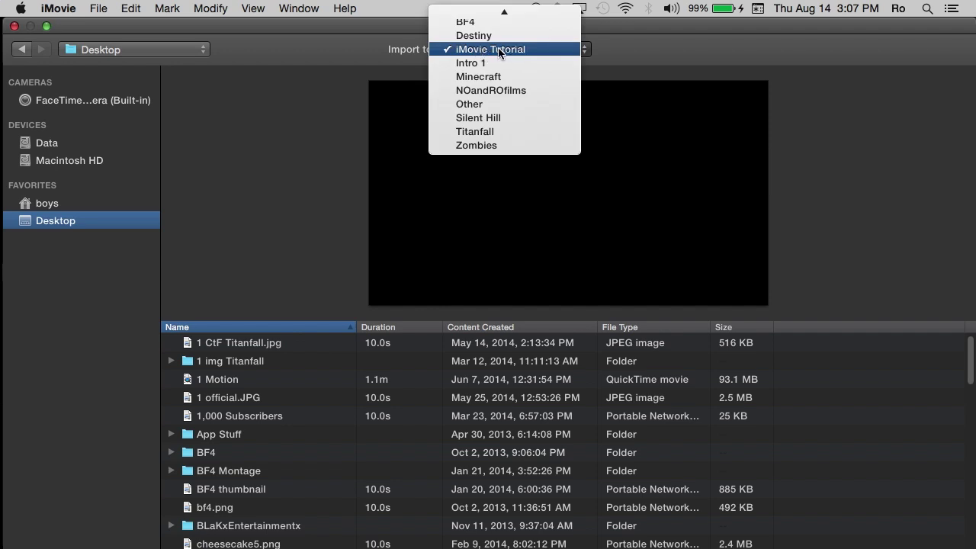
pyautogui.click(502, 52)
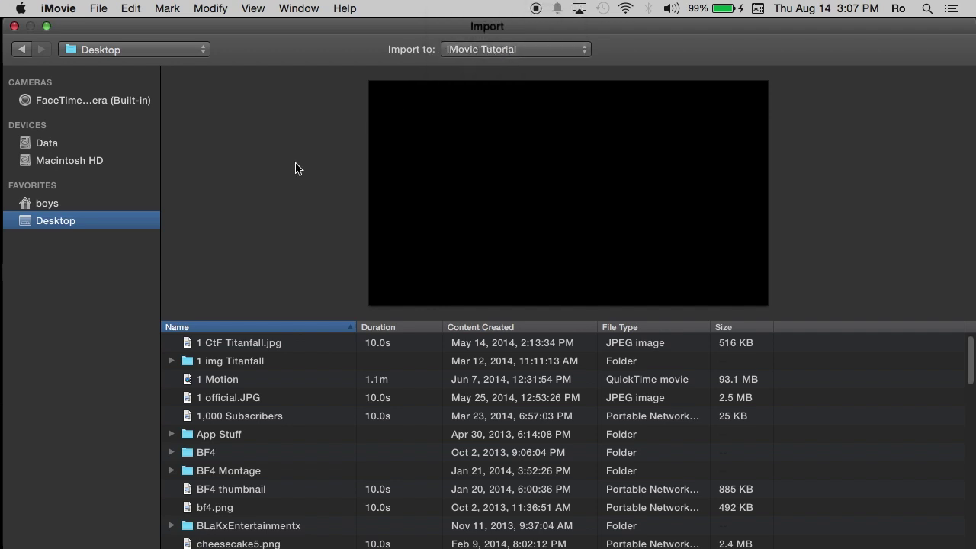
pyautogui.scroll(-5, 279, 410)
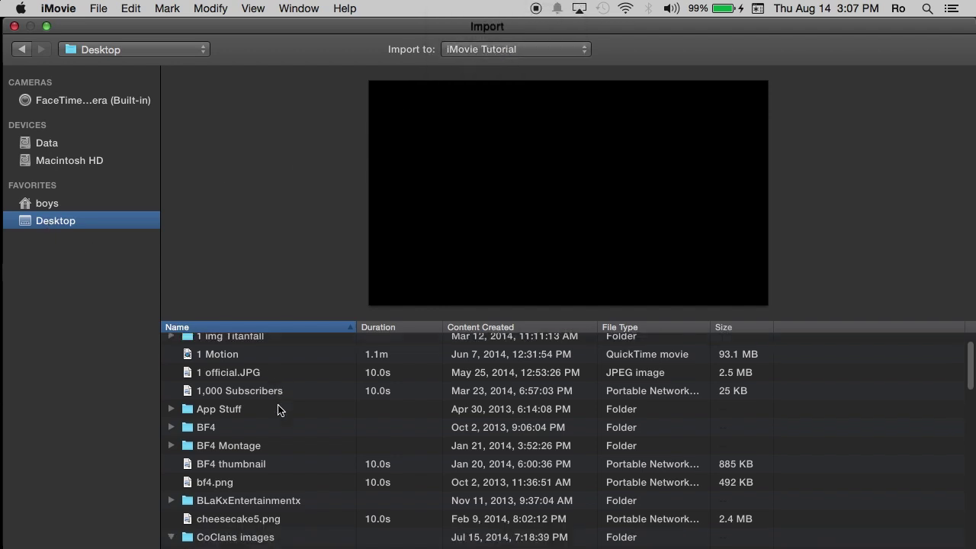
pyautogui.scroll(-15, 284, 425)
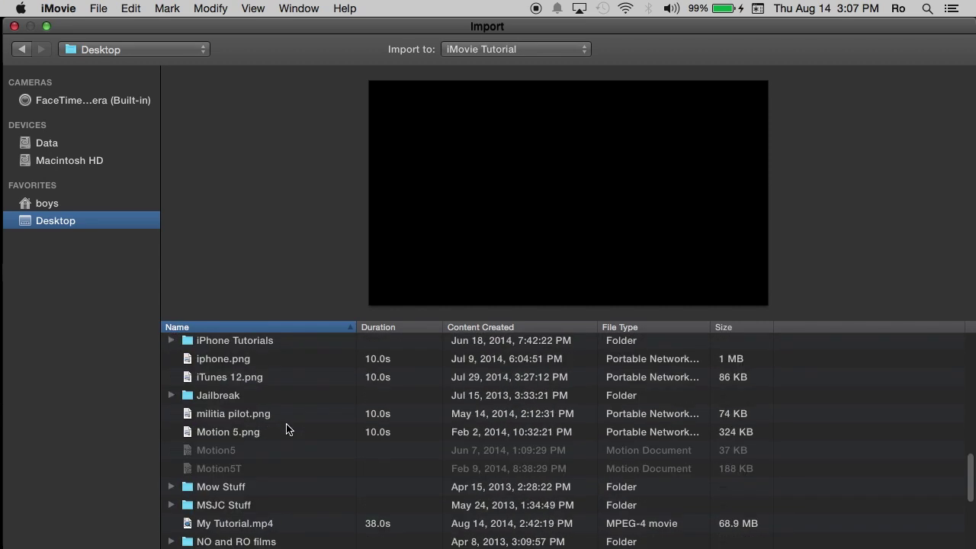
pyautogui.scroll(-5, 286, 429)
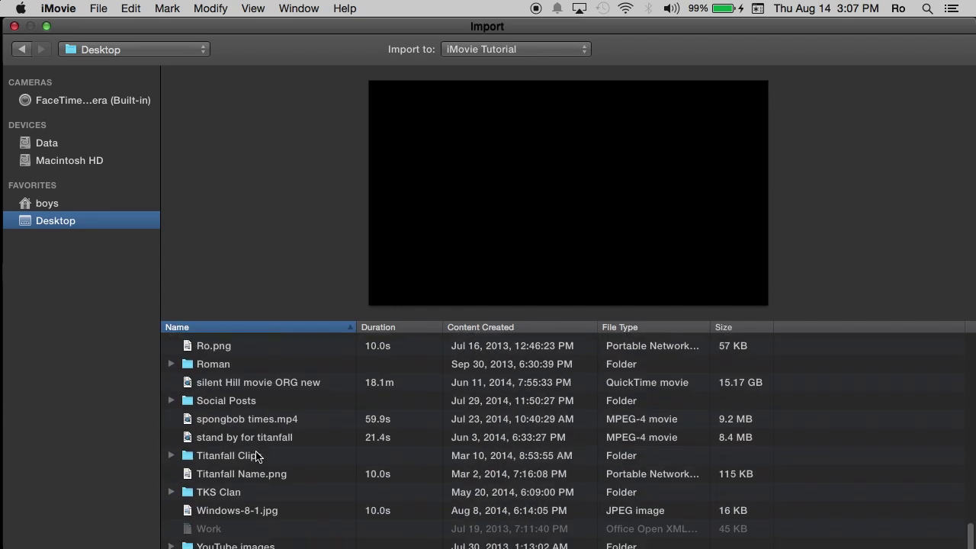
pyautogui.moveTo(971, 544); pyautogui.dragTo(970, 477)
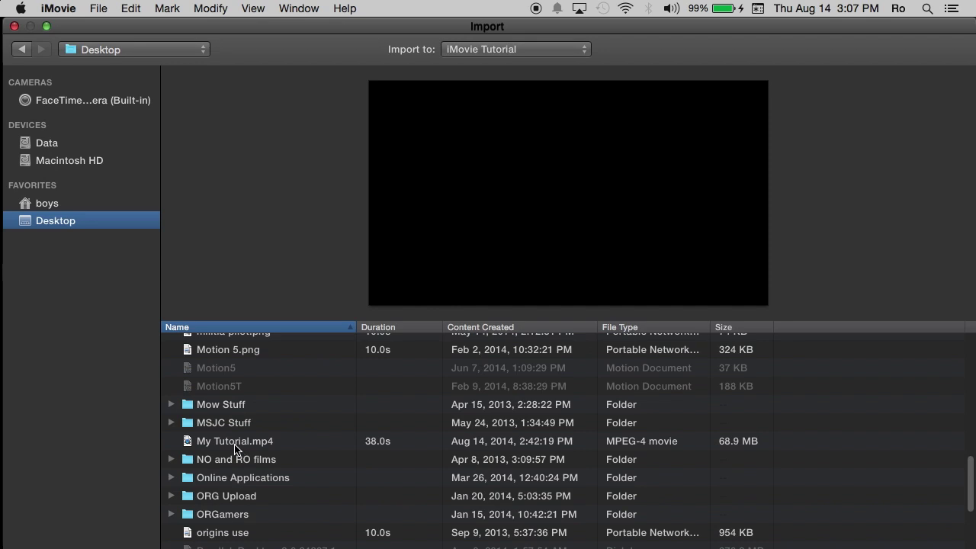
pyautogui.click(268, 446)
pyautogui.press('Return')
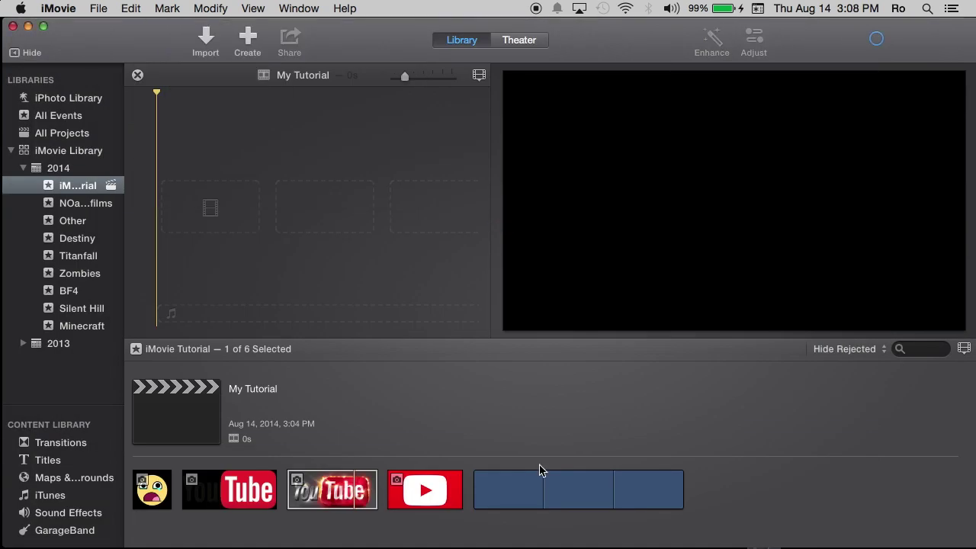
# Mark a roughly 9.4s range of the hot-tub clip and drag it onto the My Tutorial timeline.
pyautogui.click(68, 189)
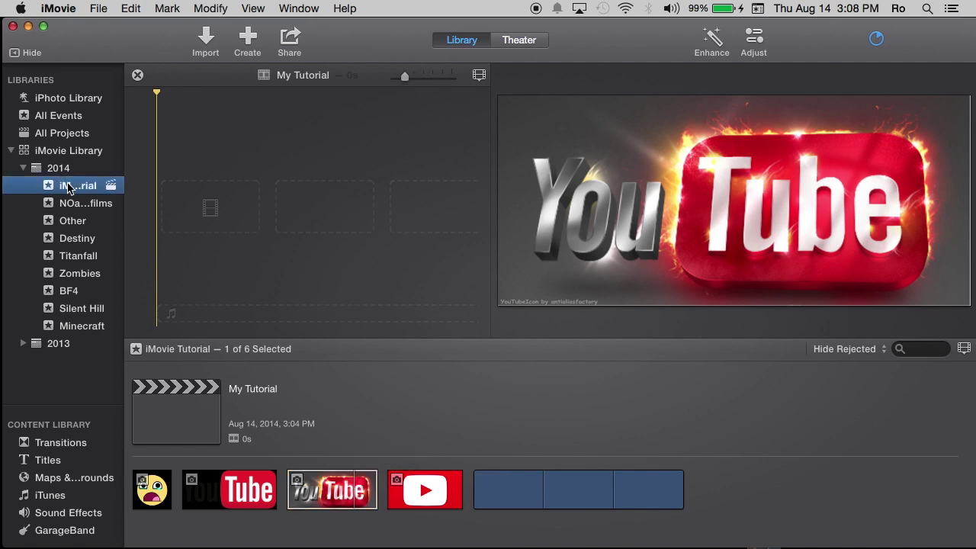
pyautogui.click(546, 467)
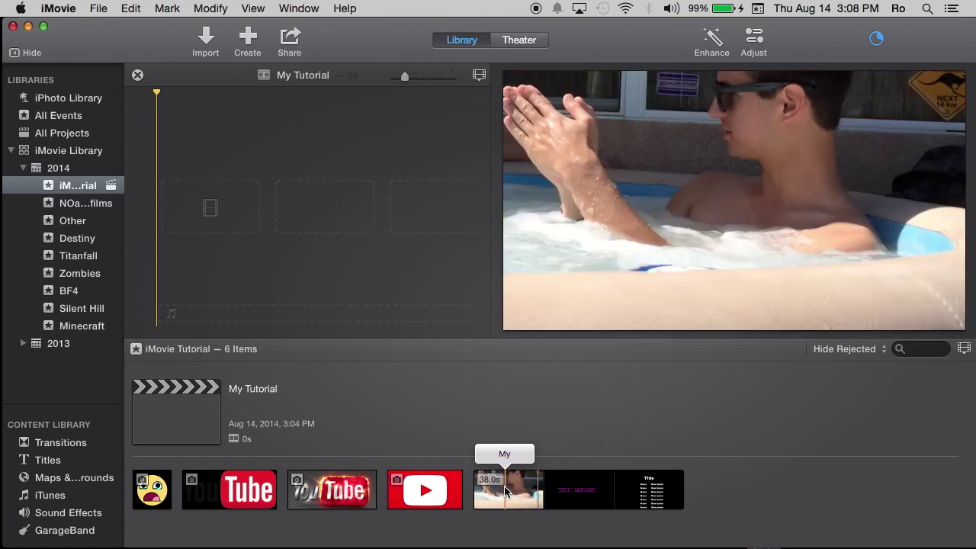
pyautogui.click(543, 488)
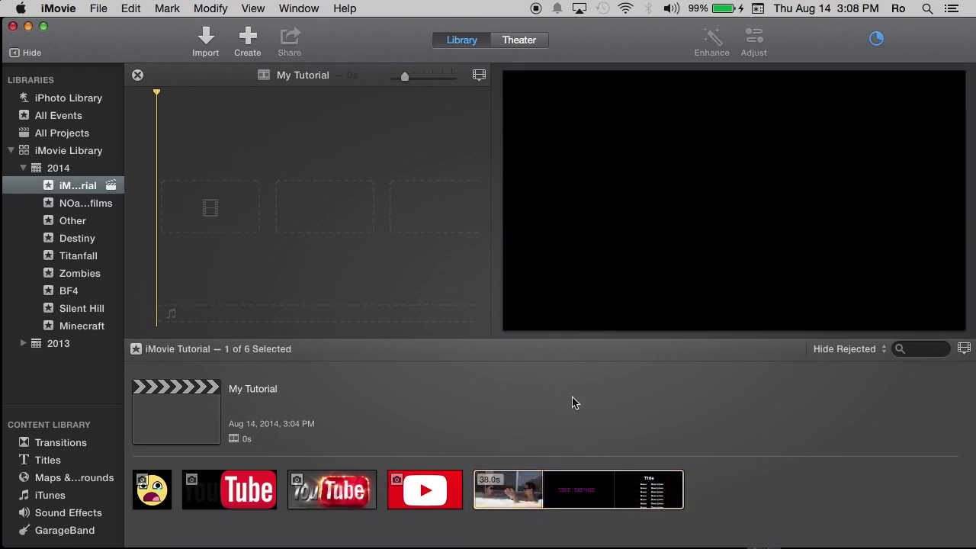
pyautogui.click(729, 509)
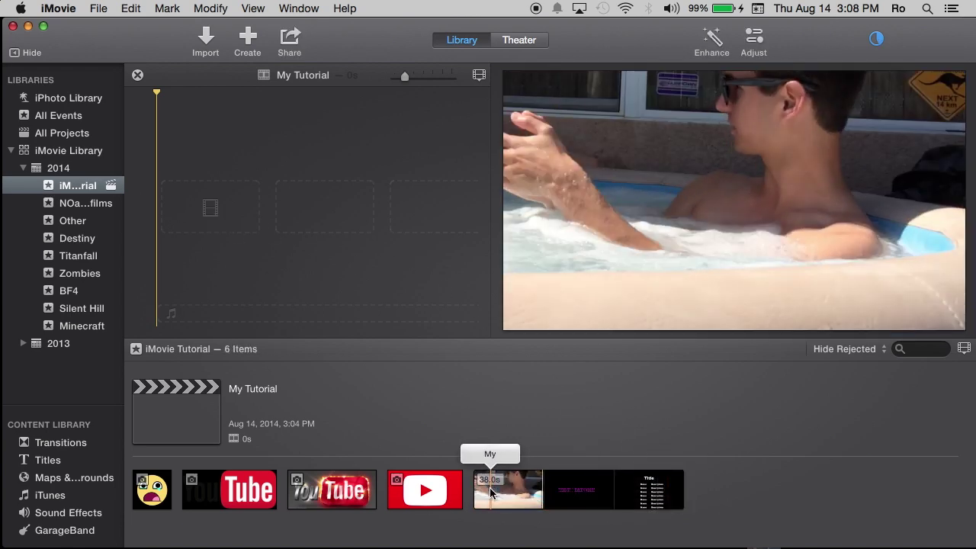
pyautogui.moveTo(489, 488); pyautogui.dragTo(521, 489)
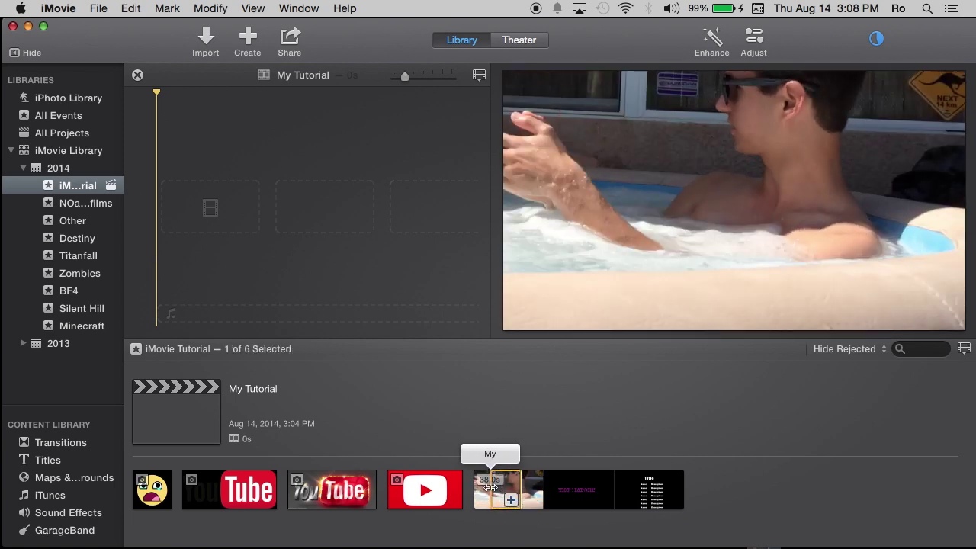
pyautogui.click(515, 494)
pyautogui.moveTo(515, 491); pyautogui.dragTo(567, 489)
pyautogui.moveTo(556, 501)
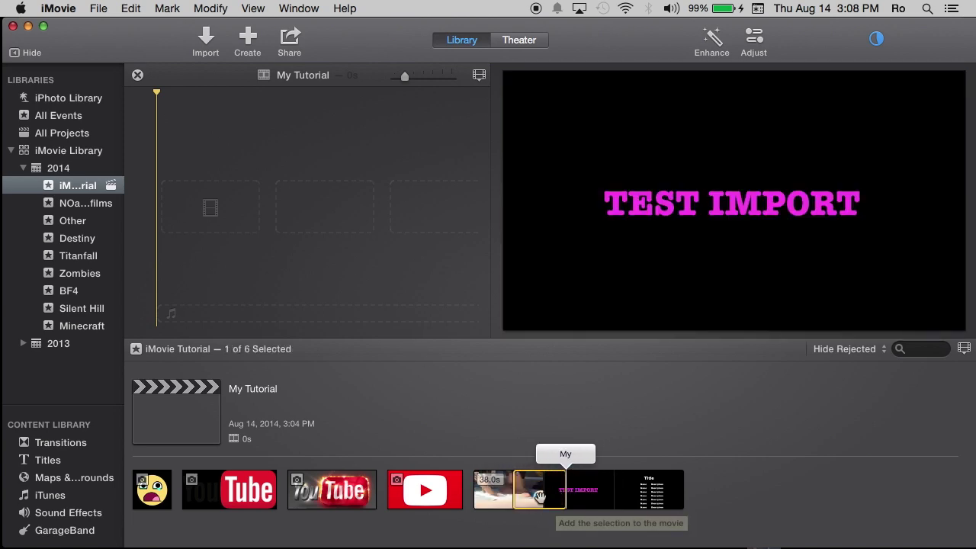
pyautogui.moveTo(539, 492); pyautogui.dragTo(231, 219)
pyautogui.click(246, 140)
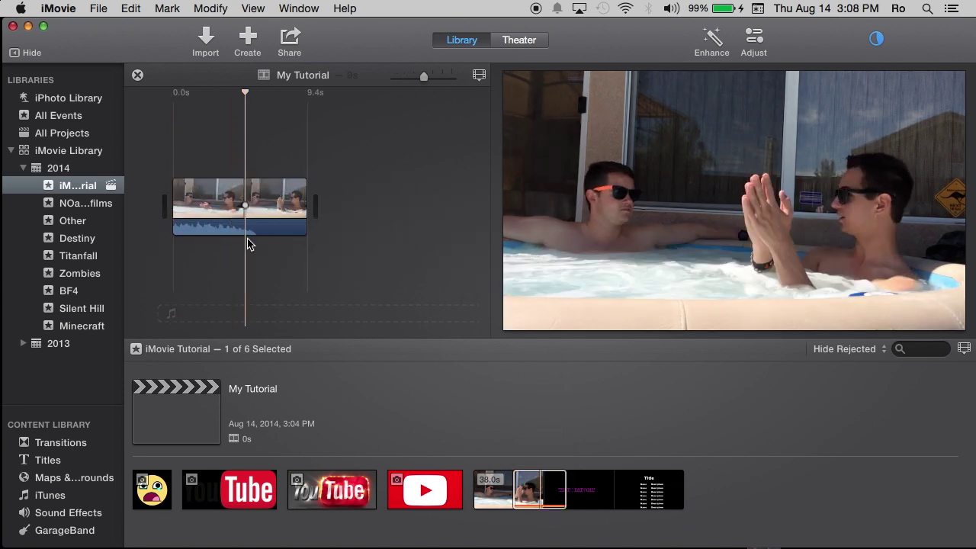
# Make the timeline clip size slightly larger, keeping Show Waveforms on for the My Tutorial clip.
pyautogui.click(263, 217)
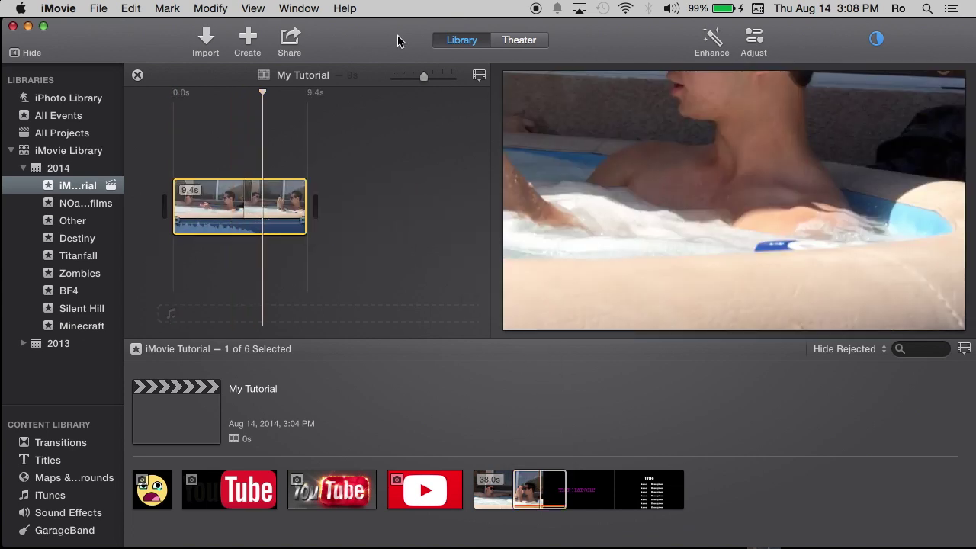
pyautogui.click(478, 75)
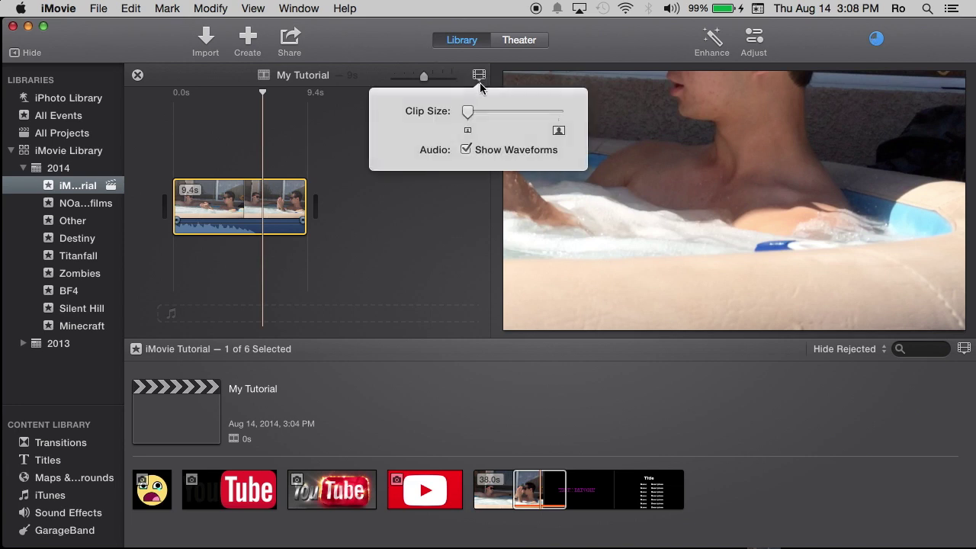
pyautogui.click(465, 150)
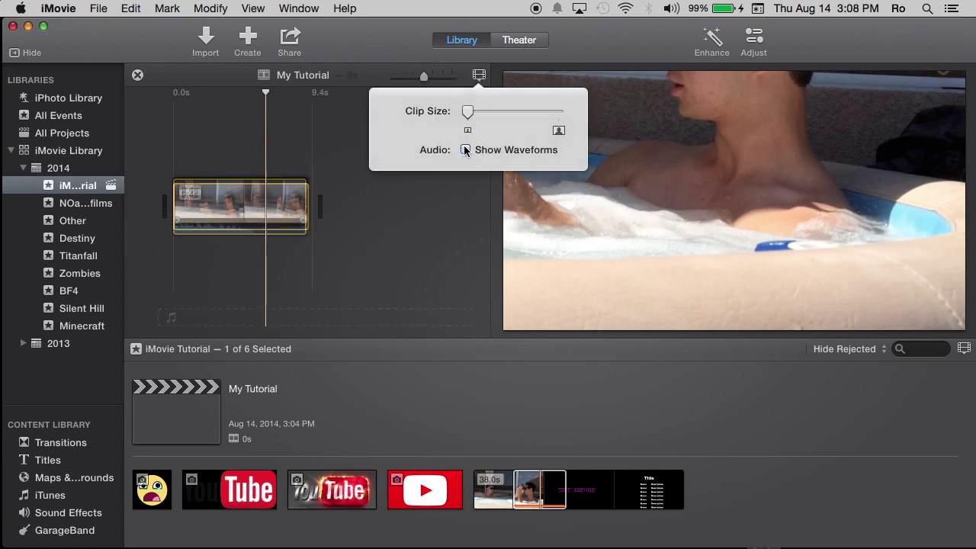
pyautogui.click(465, 151)
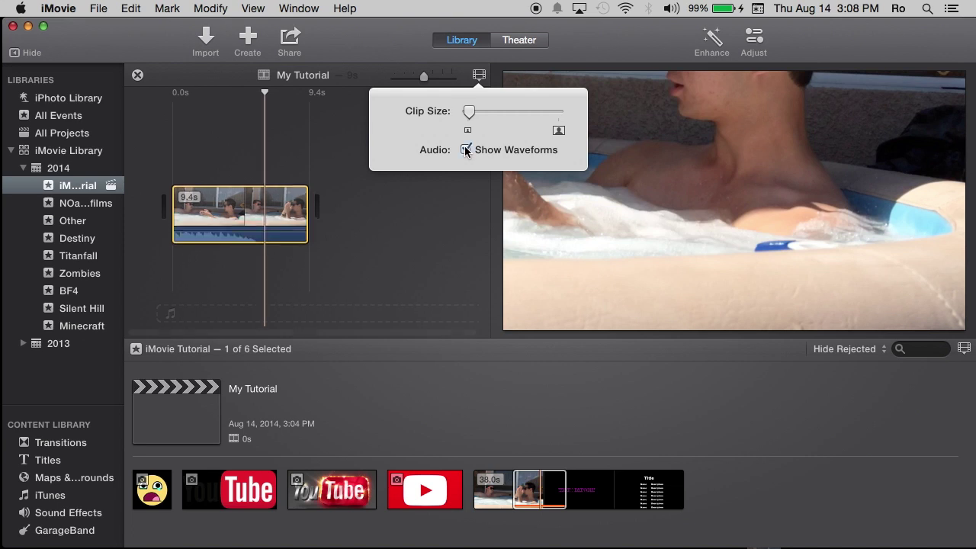
pyautogui.moveTo(468, 112)
pyautogui.mouseDown()
pyautogui.moveTo(489, 115)
pyautogui.moveTo(479, 116)
pyautogui.mouseUp()
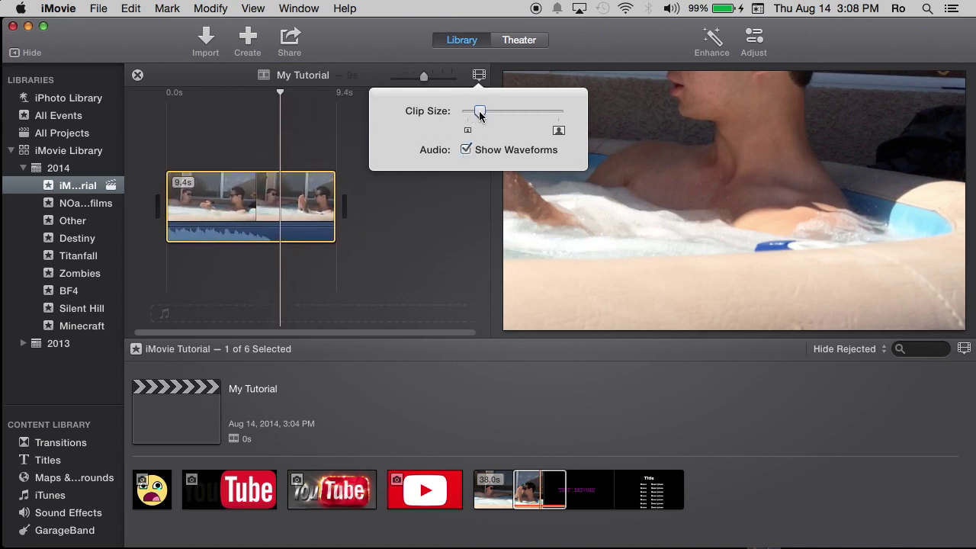
pyautogui.click(317, 118)
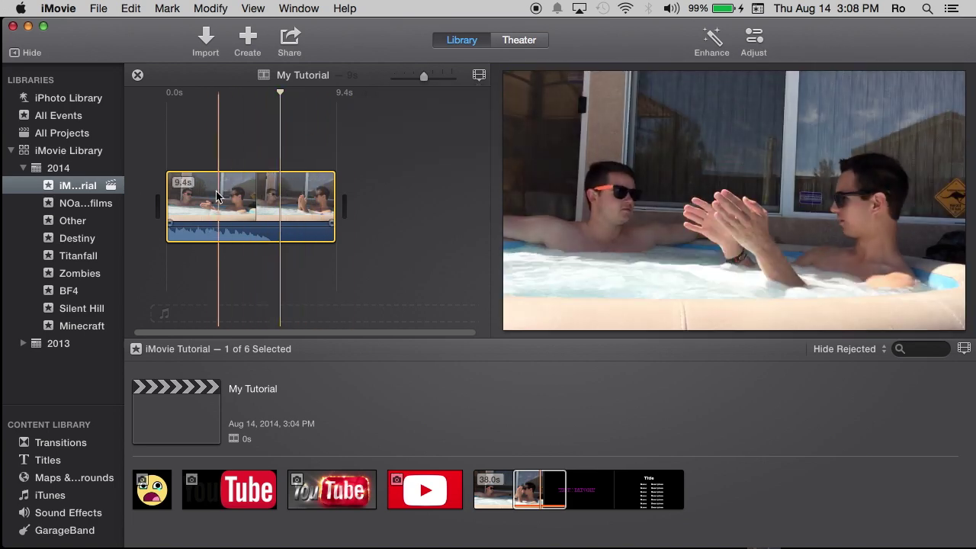
# Scrub the playhead back and forth through the 9.4s hot-tub clip in the timeline.
pyautogui.click(279, 147)
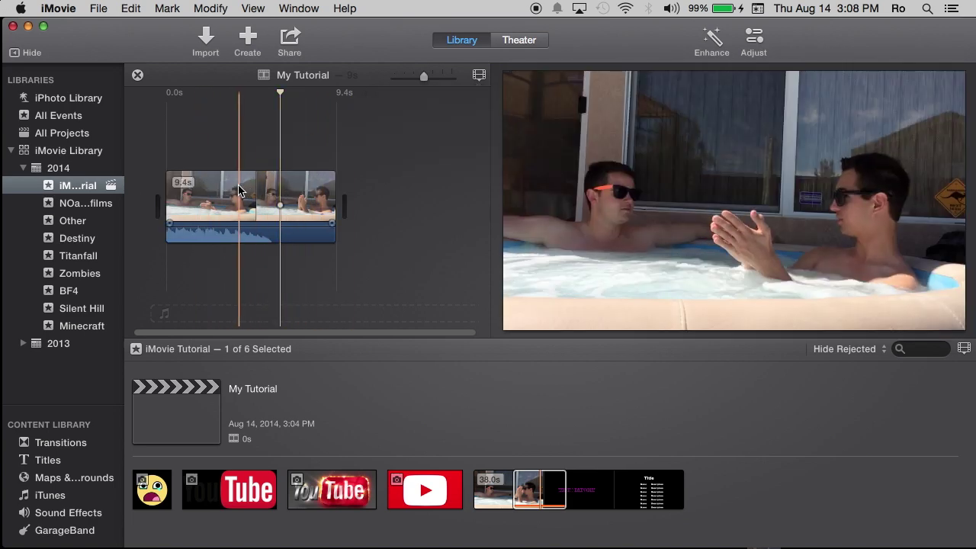
pyautogui.click(228, 127)
pyautogui.click(290, 145)
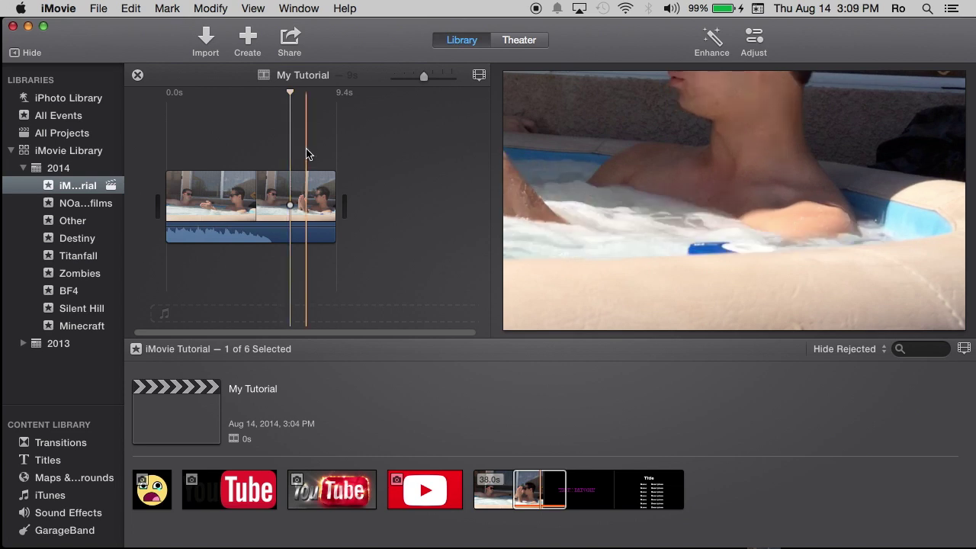
pyautogui.click(307, 155)
pyautogui.click(204, 154)
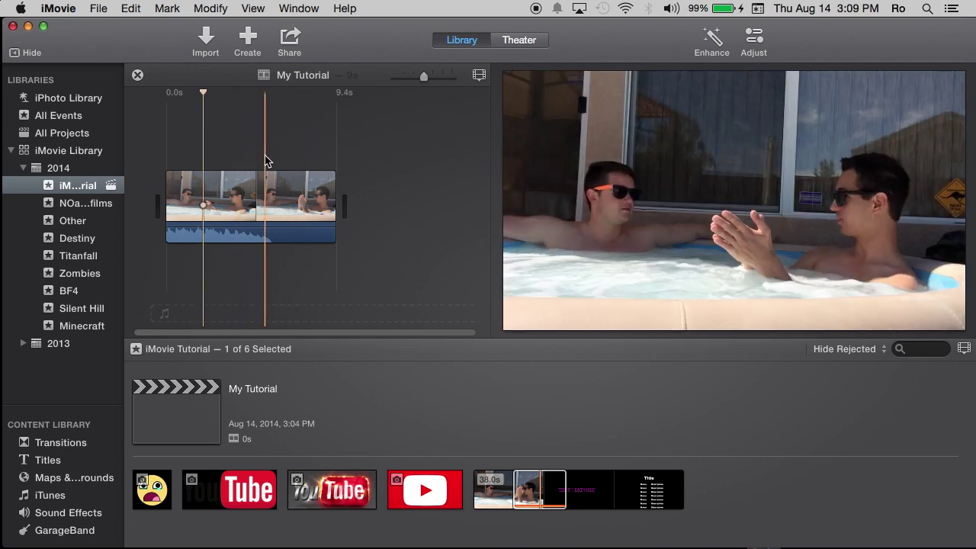
pyautogui.click(298, 149)
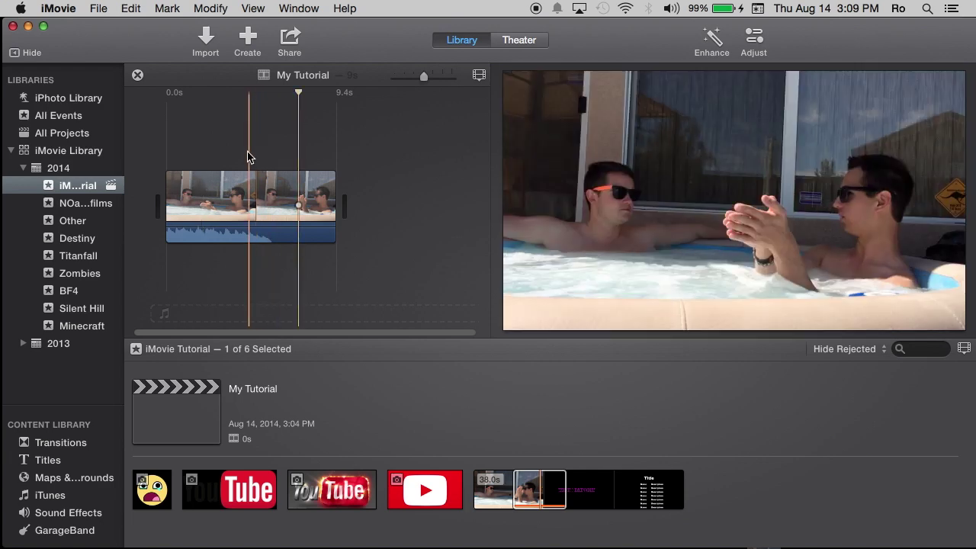
pyautogui.click(227, 157)
pyautogui.click(259, 157)
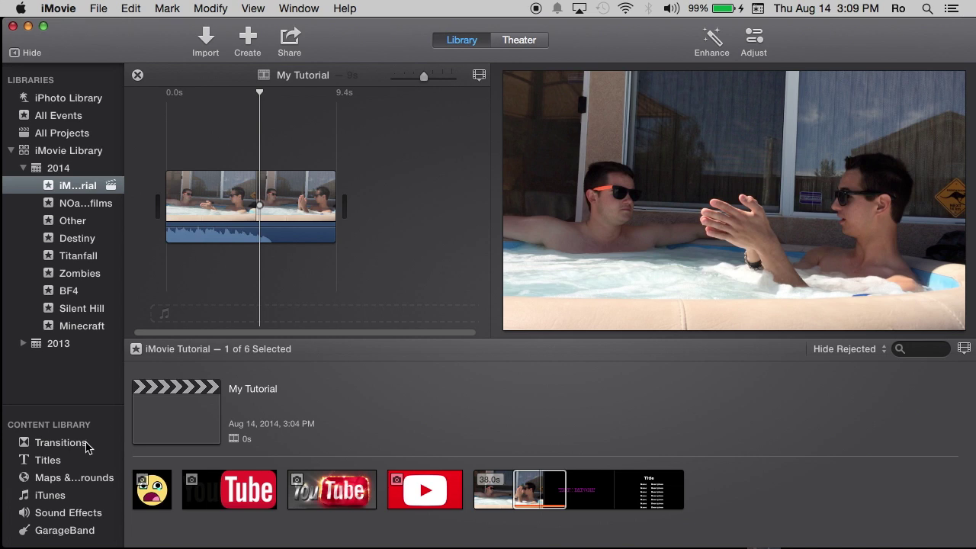
pyautogui.click(755, 40)
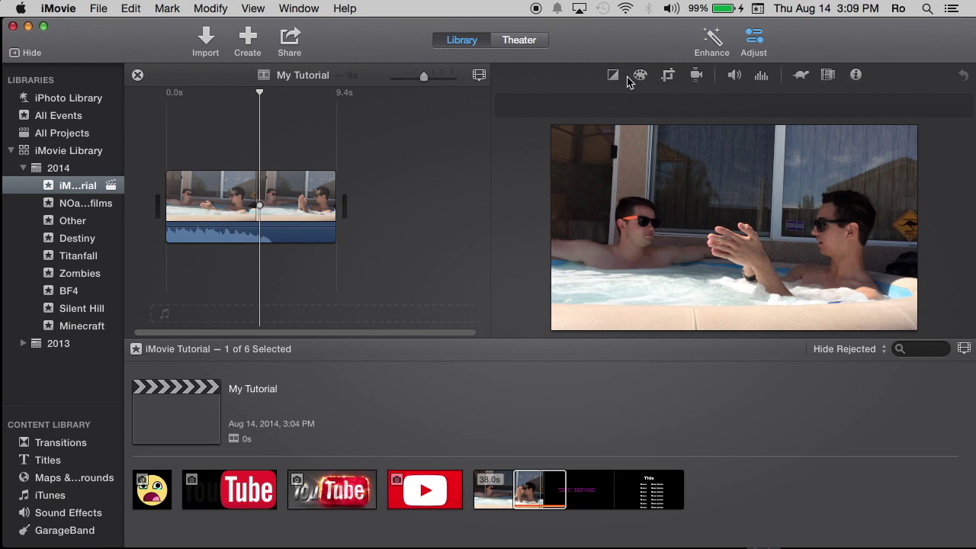
pyautogui.click(753, 39)
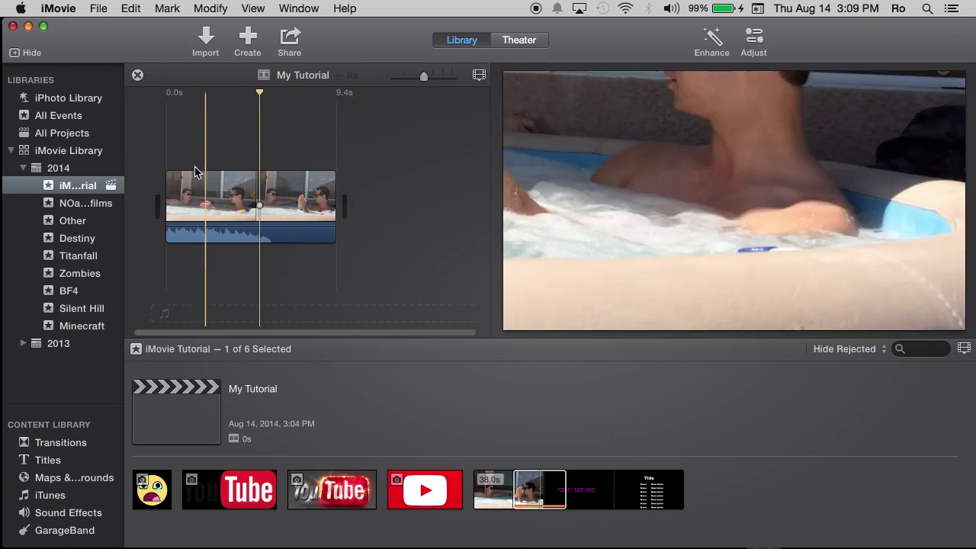
pyautogui.click(207, 148)
pyautogui.click(286, 144)
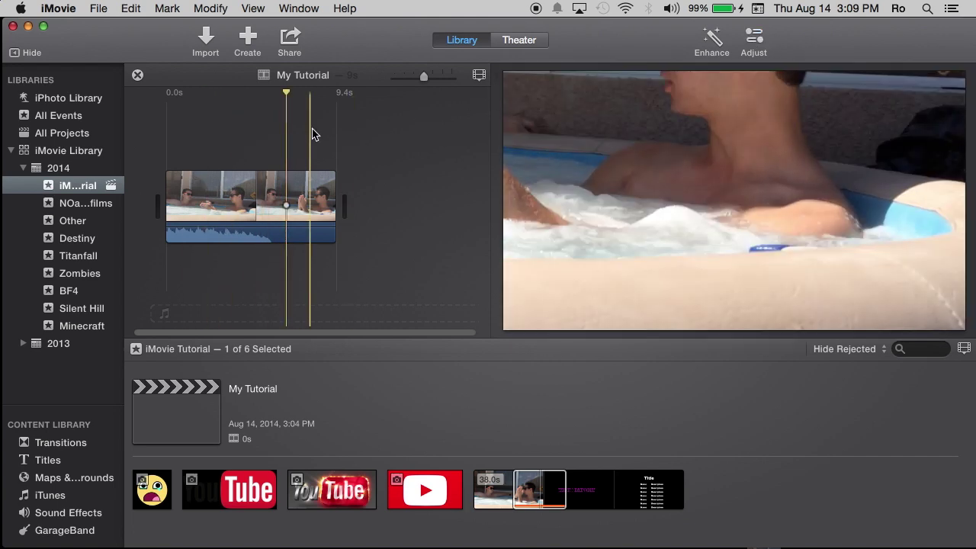
pyautogui.click(310, 128)
pyautogui.click(284, 126)
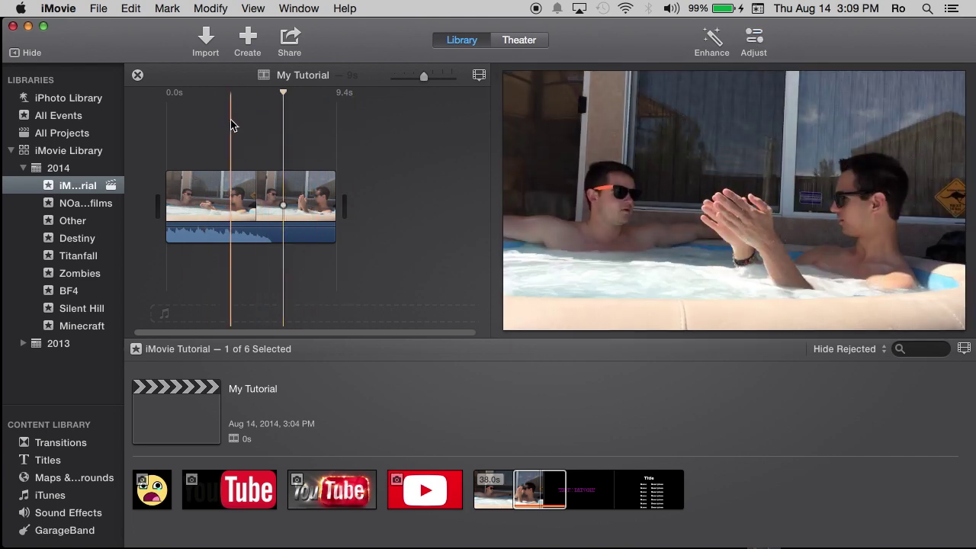
pyautogui.click(231, 126)
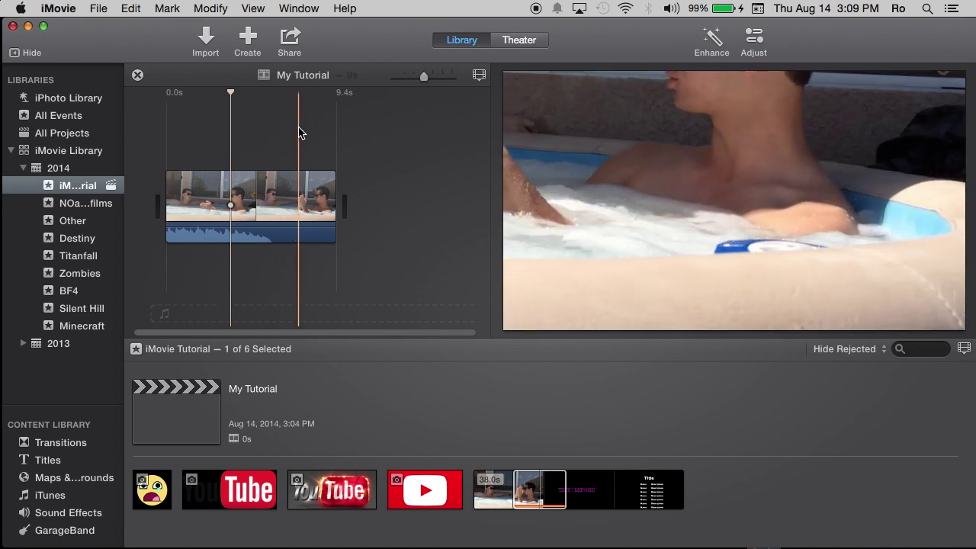
pyautogui.click(298, 135)
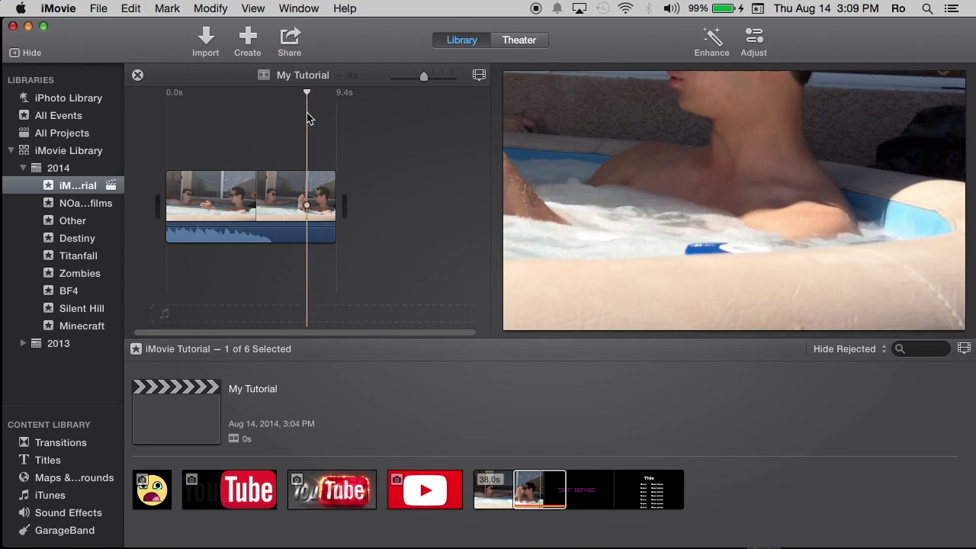
pyautogui.click(208, 135)
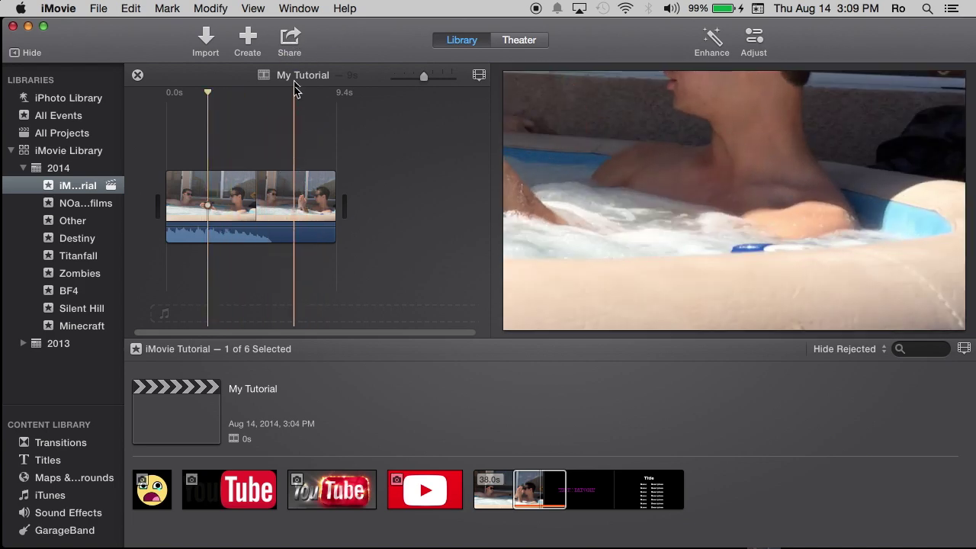
pyautogui.click(291, 40)
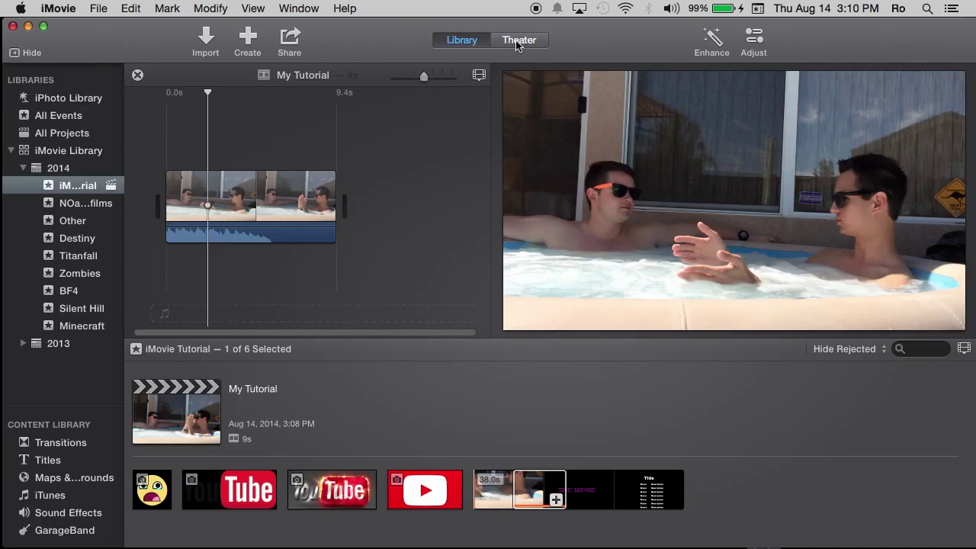
# Start a Share > File export of My Tutorial and review its description and iMovie tag.
pyautogui.click(293, 41)
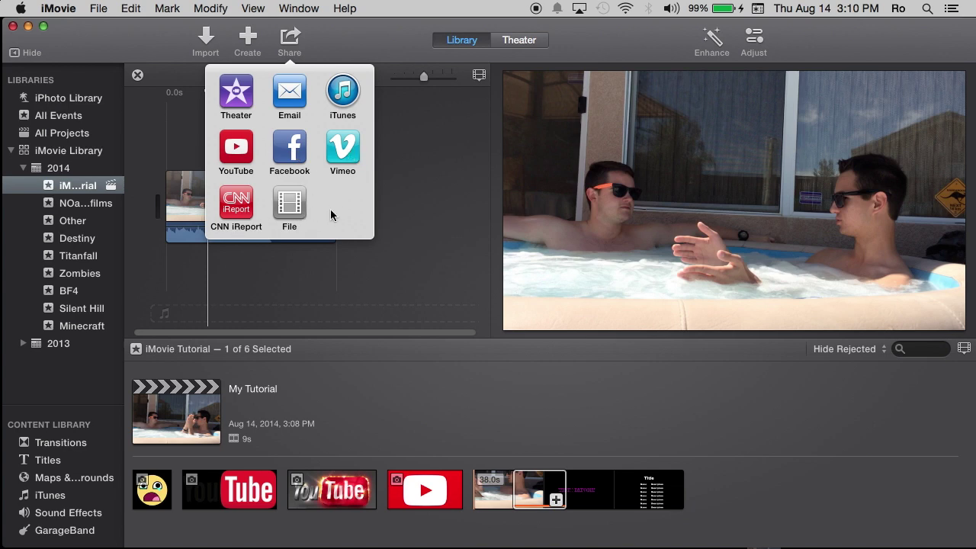
pyautogui.click(289, 206)
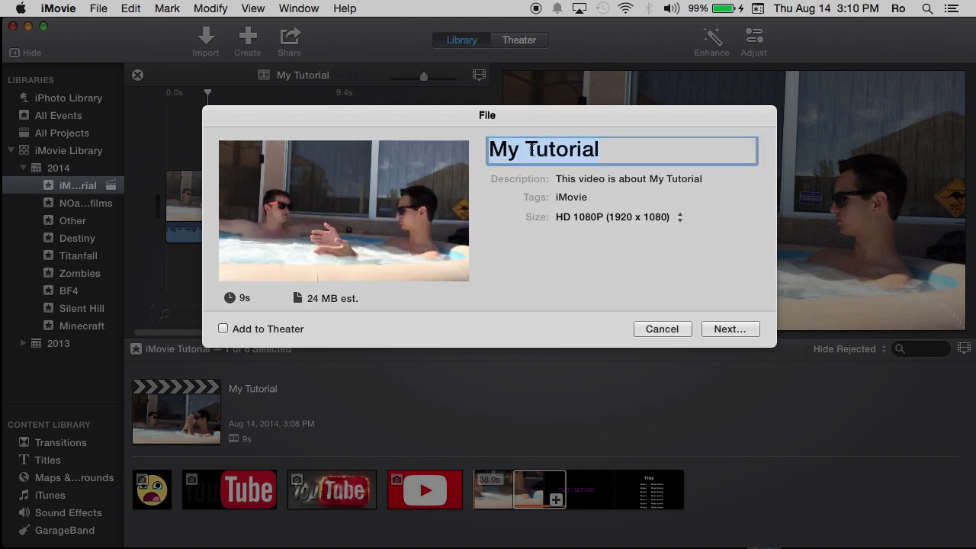
pyautogui.moveTo(555, 179); pyautogui.dragTo(617, 179)
pyautogui.click(669, 178)
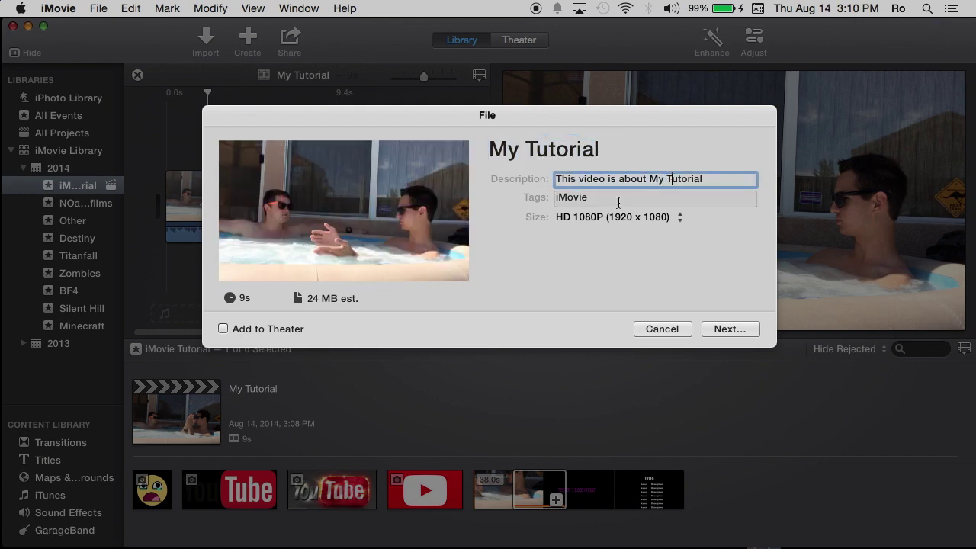
pyautogui.click(595, 197)
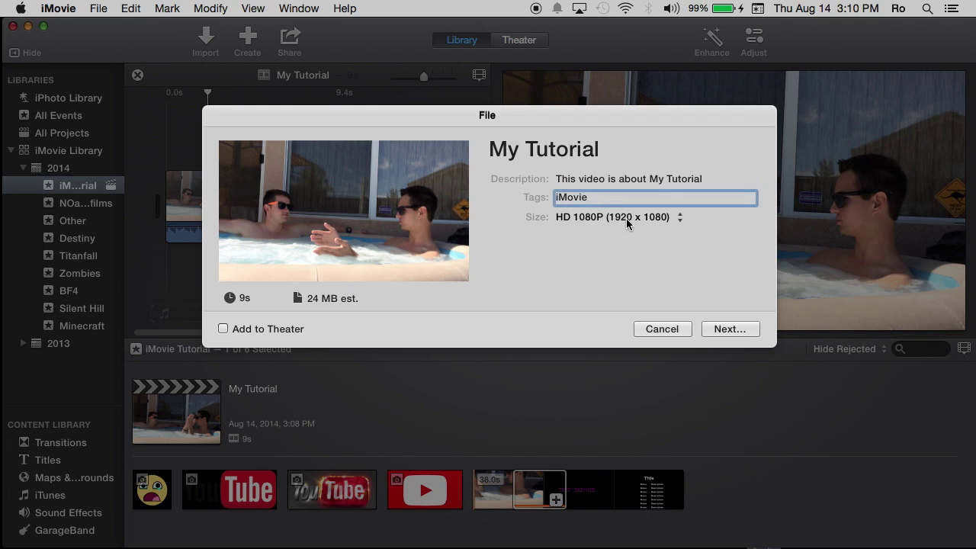
# Keep the export size at HD 1080P (1920 x 1080) and continue to the save location.
pyautogui.click(653, 222)
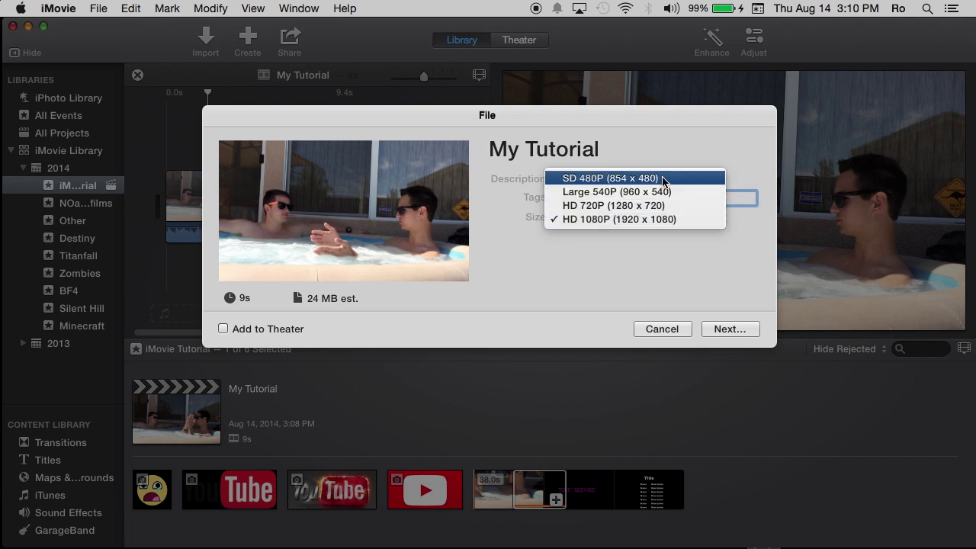
pyautogui.click(627, 218)
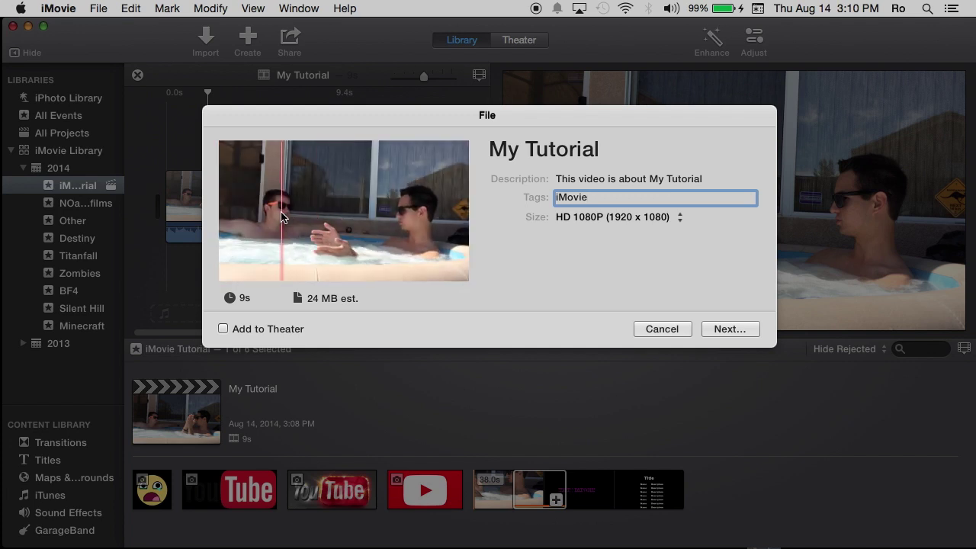
pyautogui.click(730, 330)
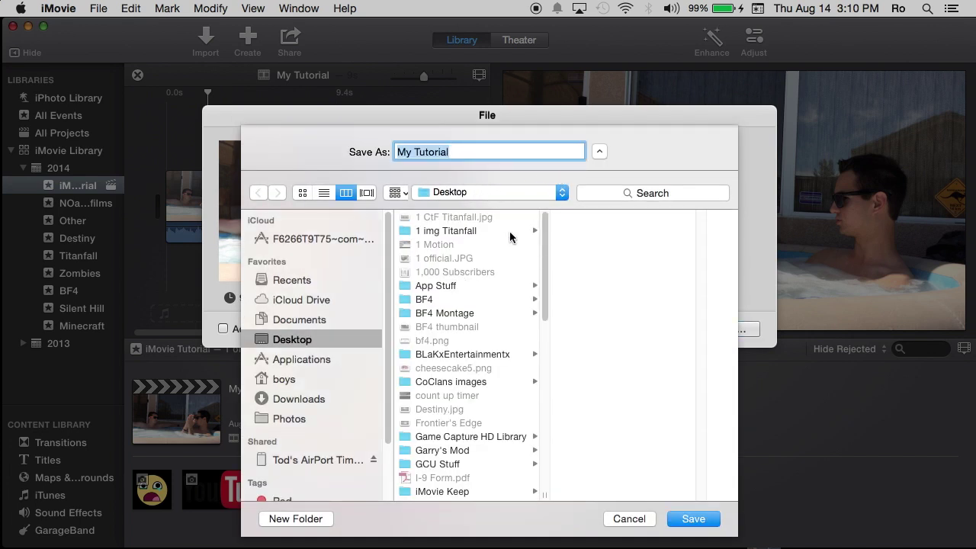
# Check the Desktop location and 'My Tutorial' file name, then cancel saving the movie.
pyautogui.click(568, 193)
pyautogui.click(457, 197)
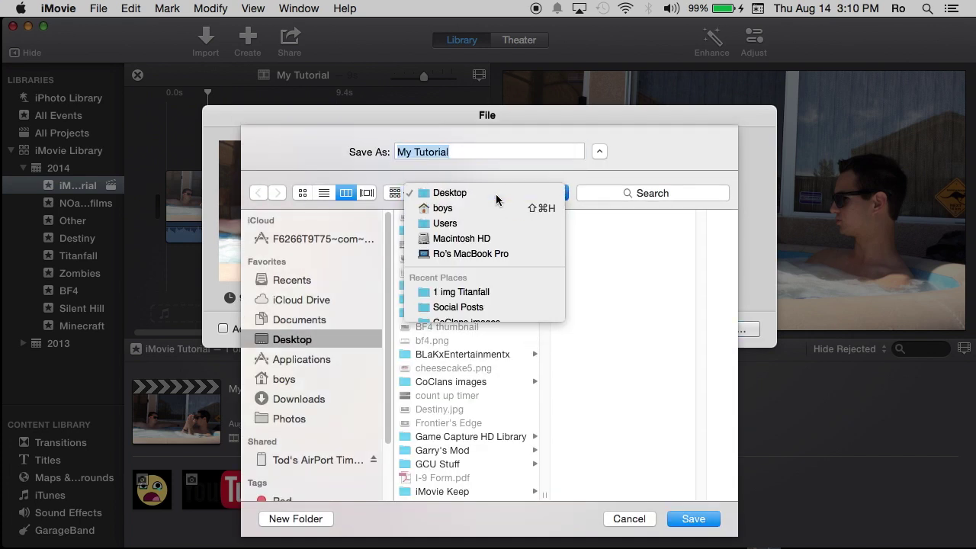
pyautogui.click(459, 151)
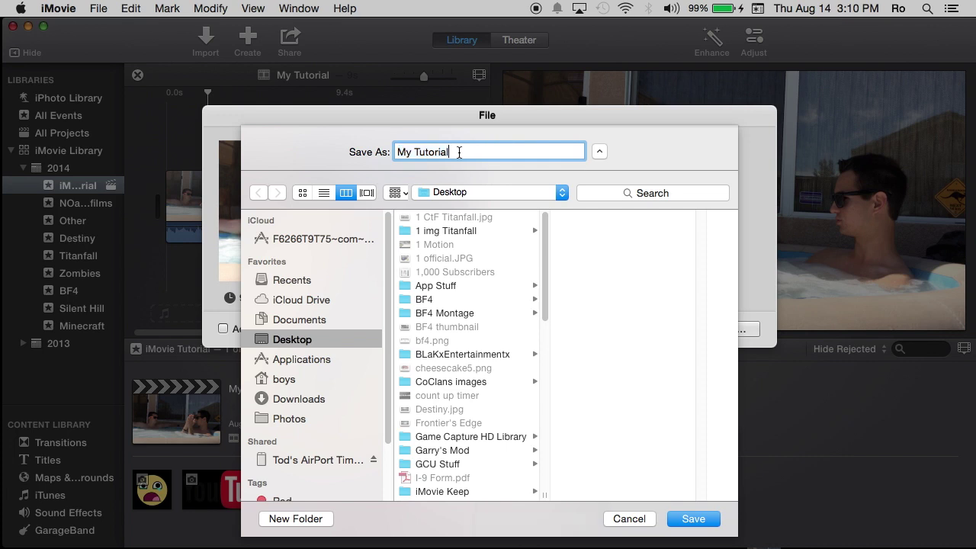
pyautogui.tripleClick(479, 152)
pyautogui.click(487, 152)
pyautogui.moveTo(478, 150); pyautogui.dragTo(391, 147)
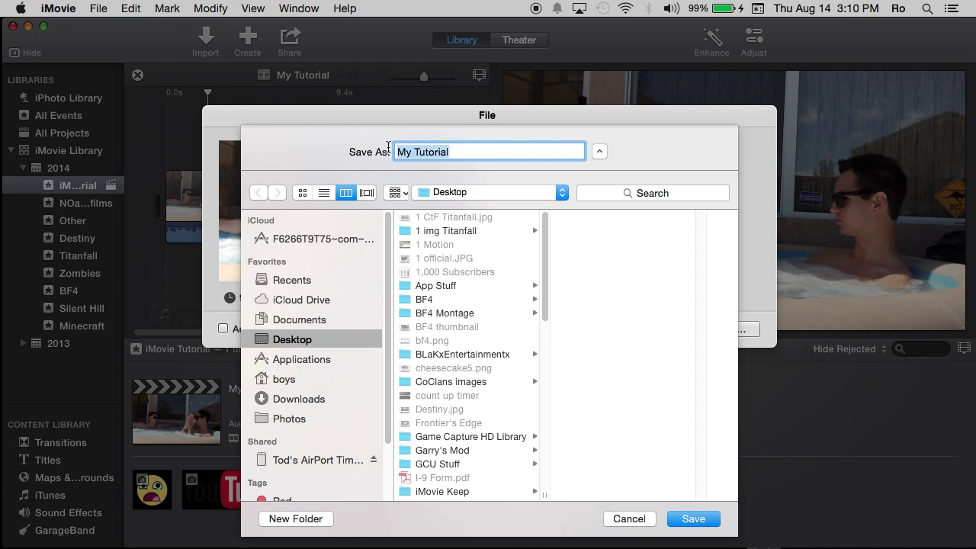
pyautogui.click(515, 150)
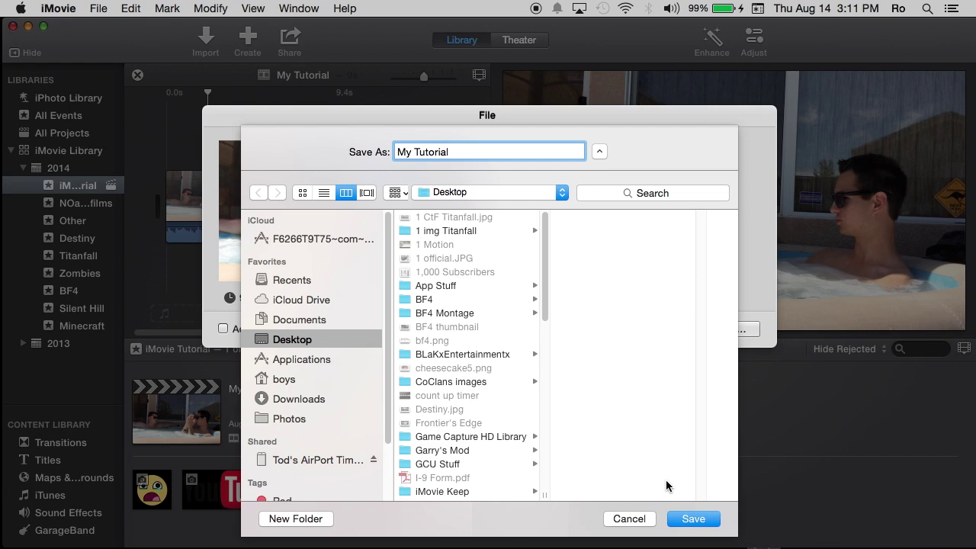
pyautogui.click(646, 519)
# Cancel the File export and play the hot-tub clip from partway through.
pyautogui.click(662, 329)
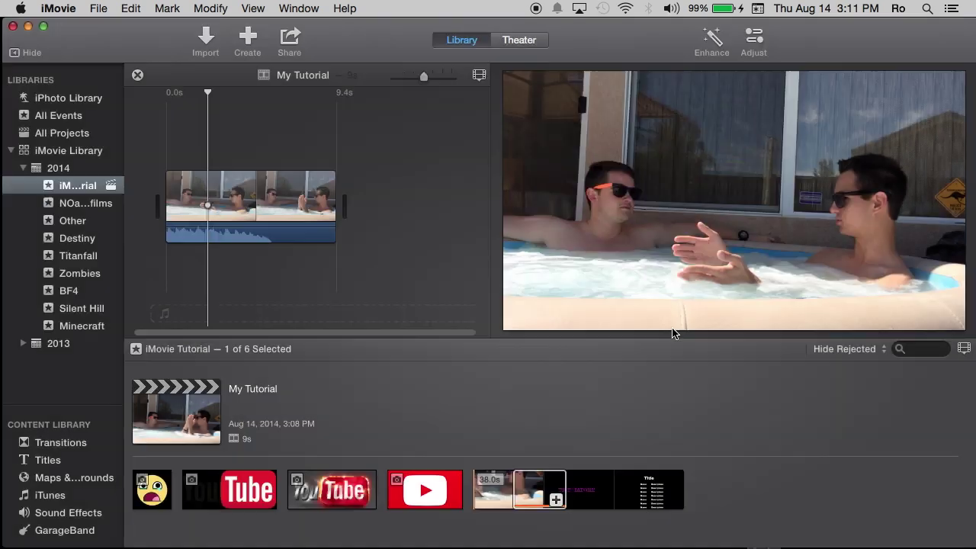
pyautogui.click(246, 120)
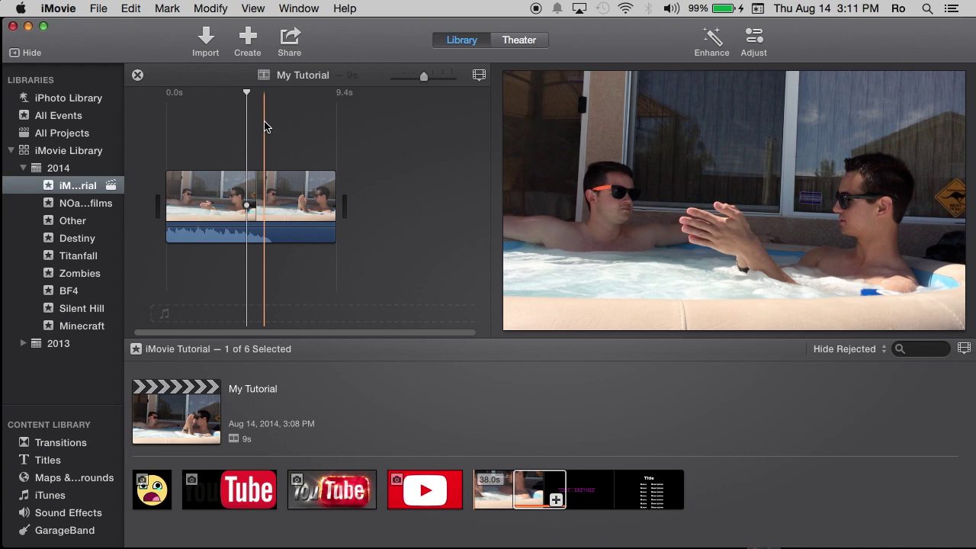
pyautogui.press('space')
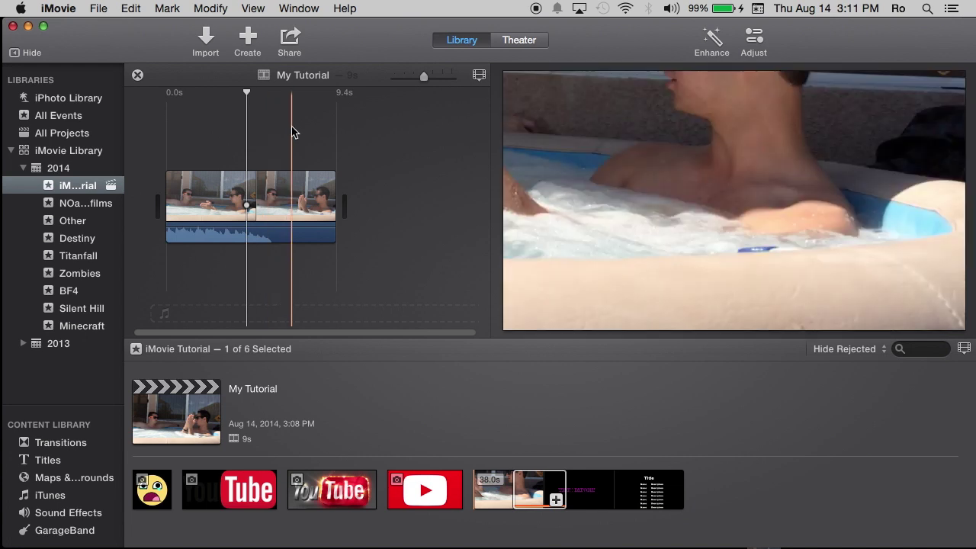